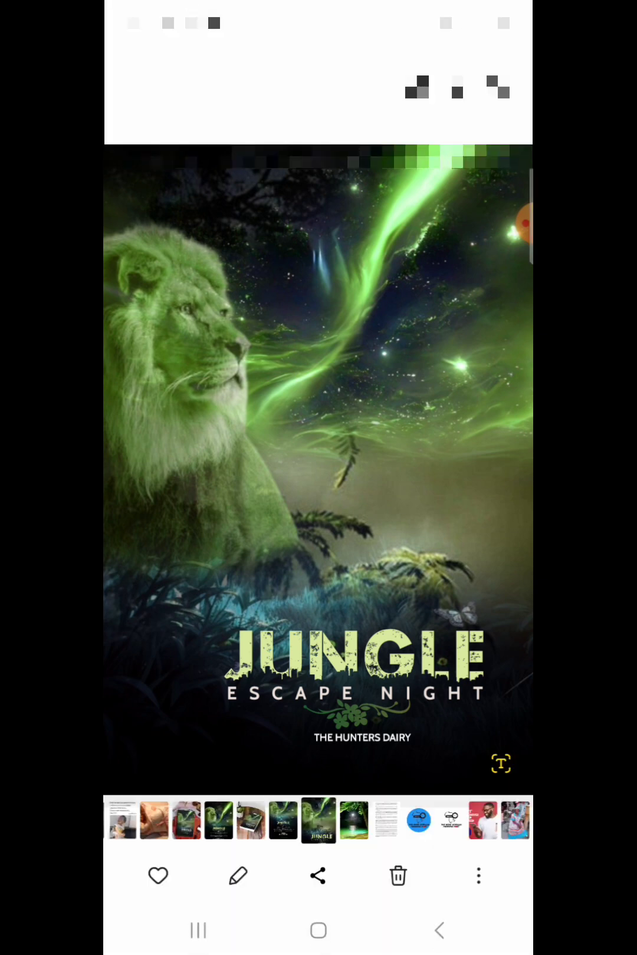
left_click(318, 449)
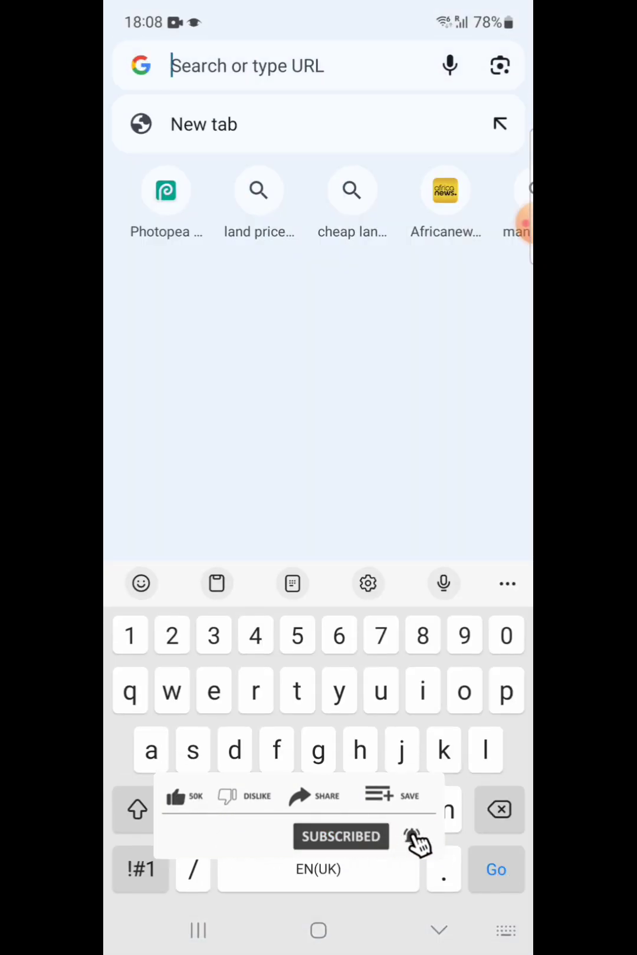
type("F")
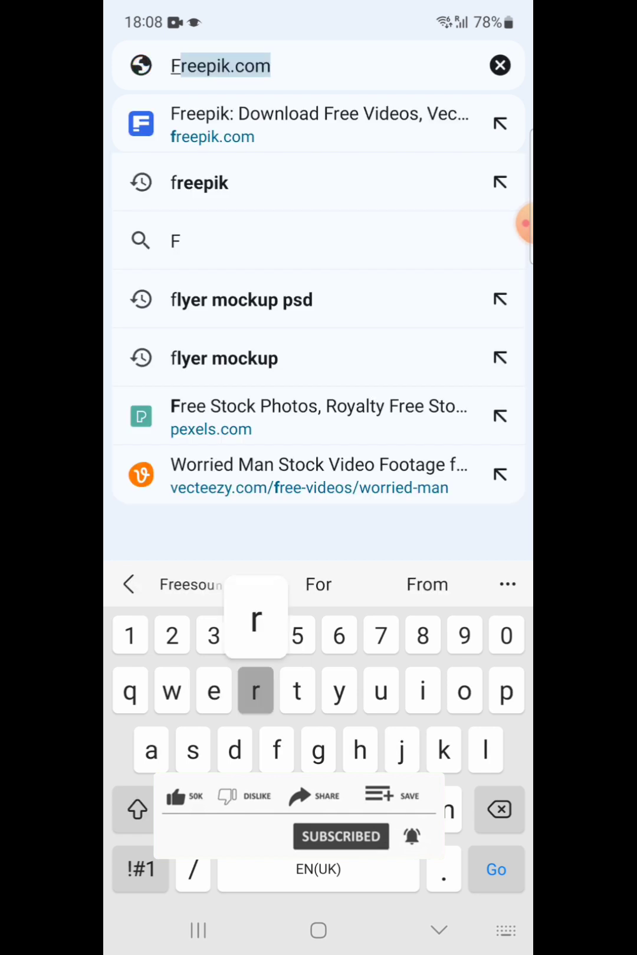
type("reepi")
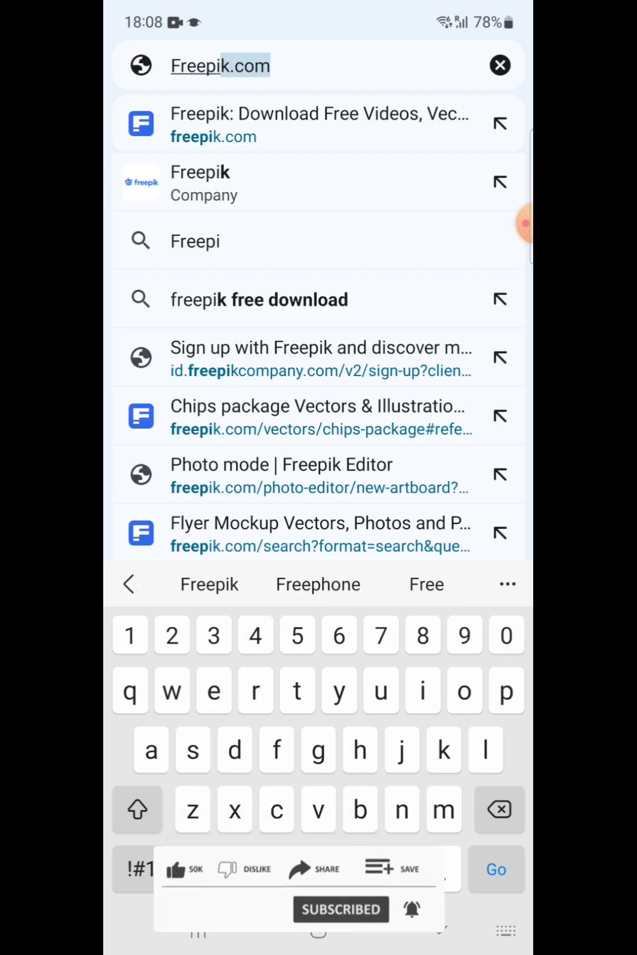
type("k")
Step: Search Google for 'Freepik' after removing the autocompleted .com ending
key("BackSpace")
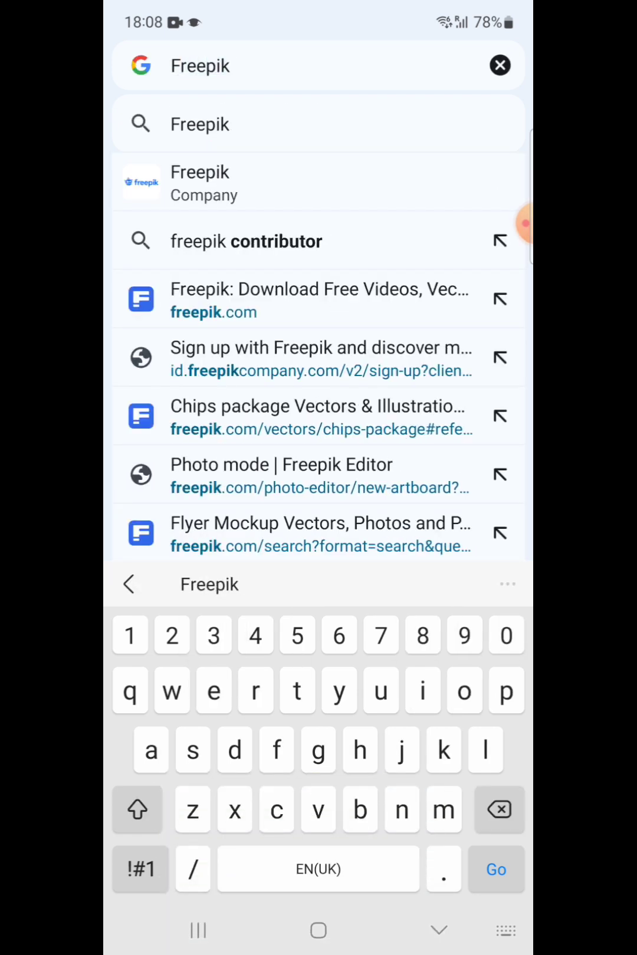
key("Return")
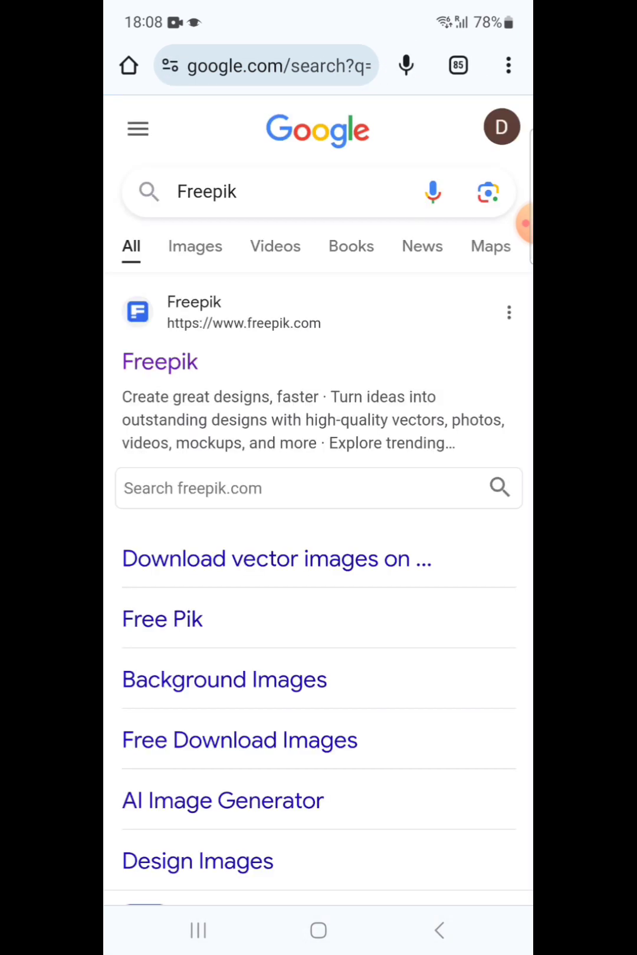
left_click(523, 223)
left_click(451, 254)
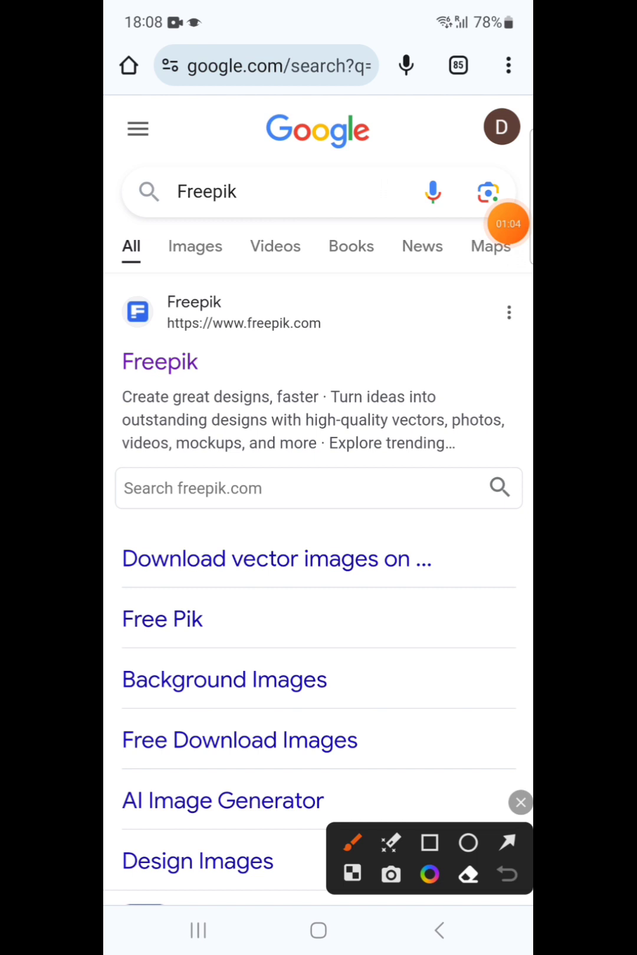
left_click_drag(129, 485, 192, 356)
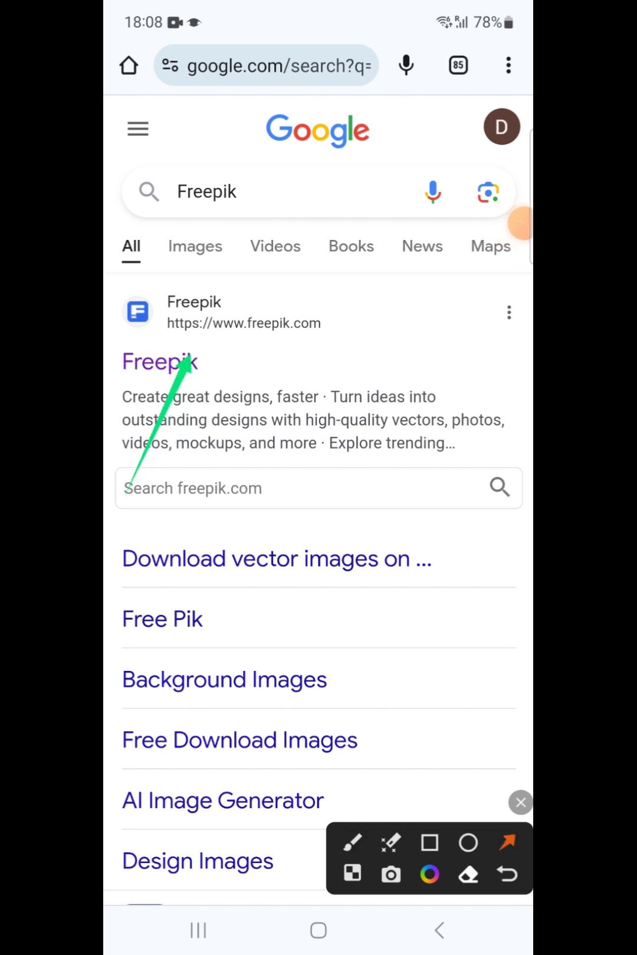
Step: Open the Freepik site and search it for 'Flyer mockups'
left_click(520, 802)
left_click(160, 362)
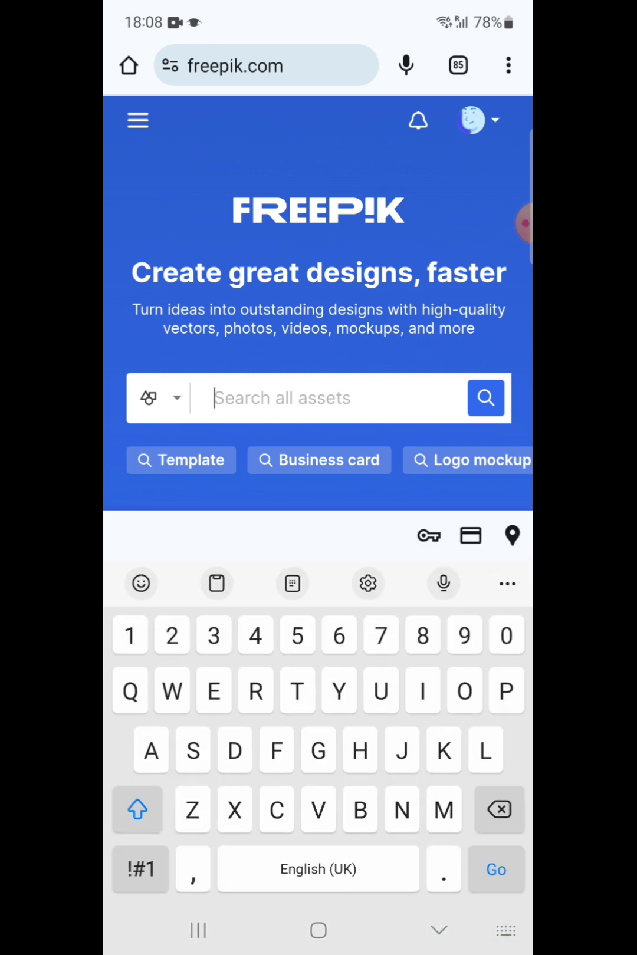
type("Flye")
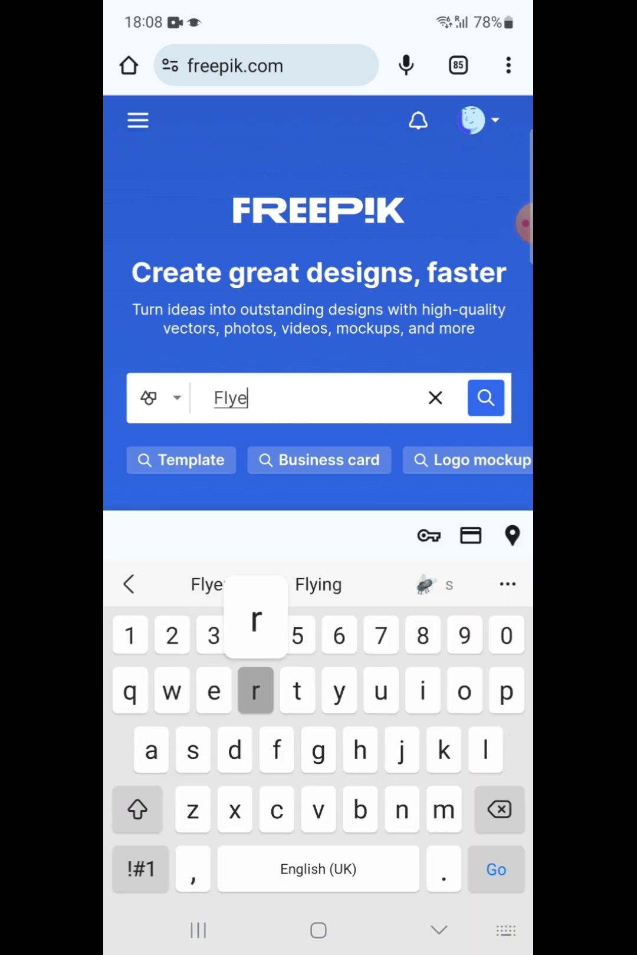
type("r mock")
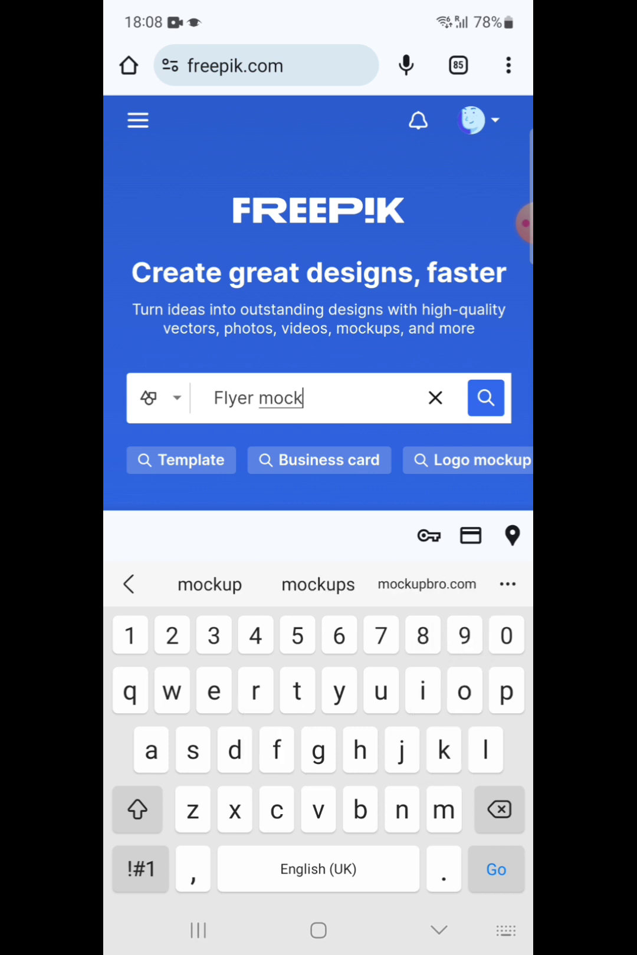
type("ups")
key("Return")
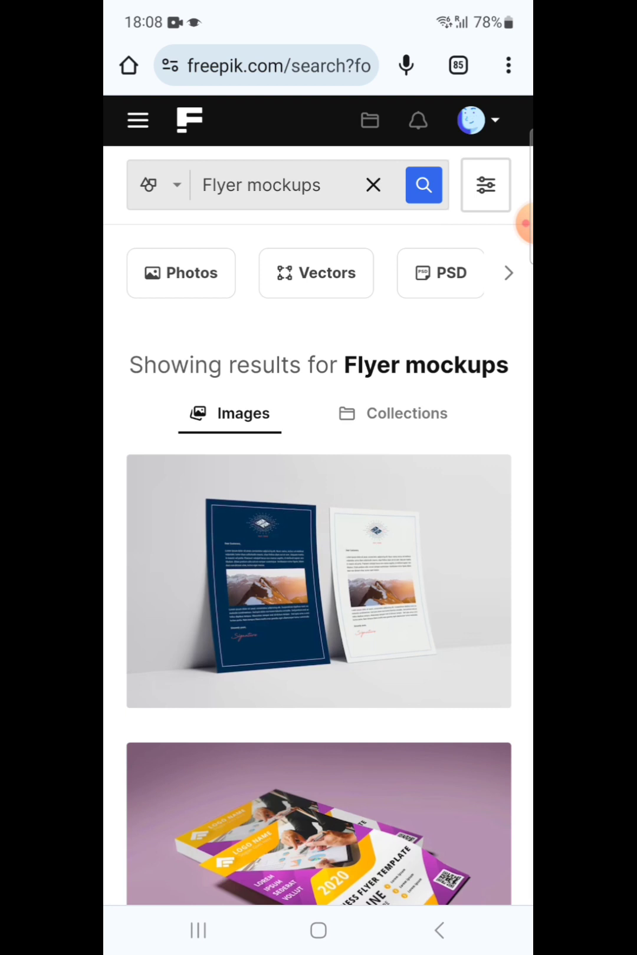
Step: Filter the Flyer mockups results to PSD files only
left_click(524, 224)
left_click(449, 261)
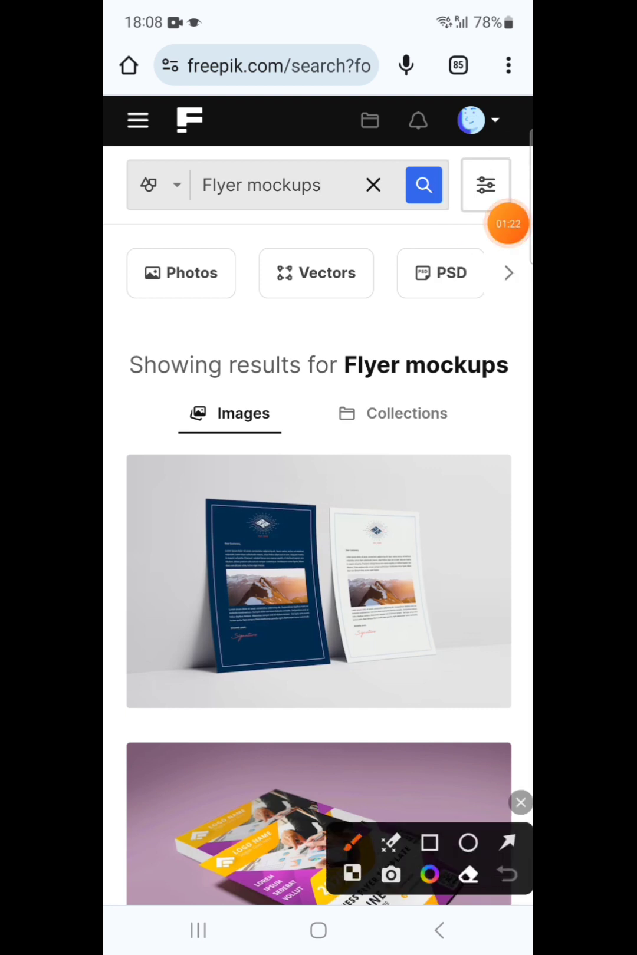
mouse_move(470, 243)
left_mouse_down()
mouse_move(500, 258)
mouse_move(388, 276)
left_mouse_up()
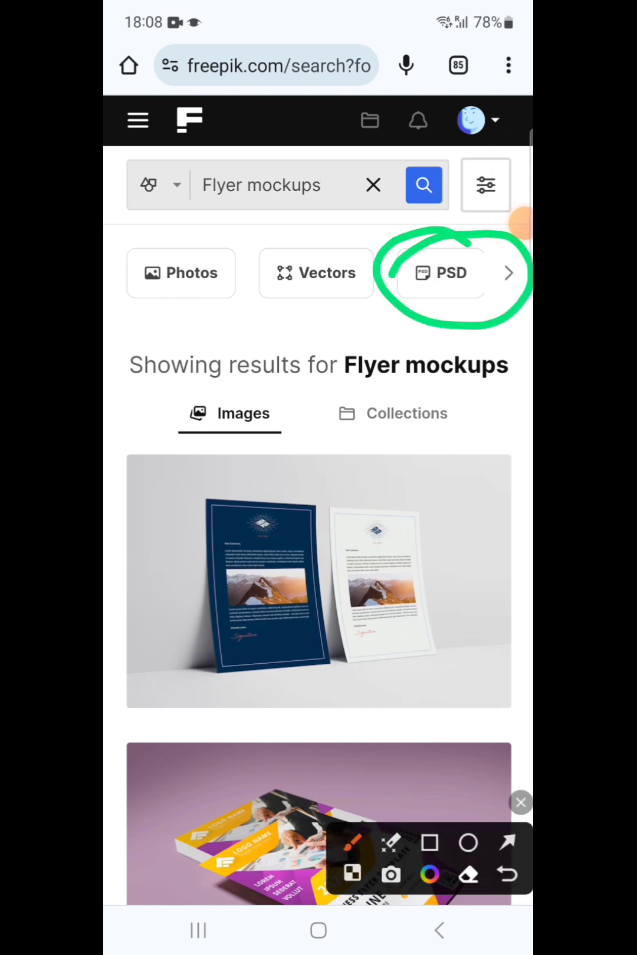
left_click(521, 802)
left_click(442, 273)
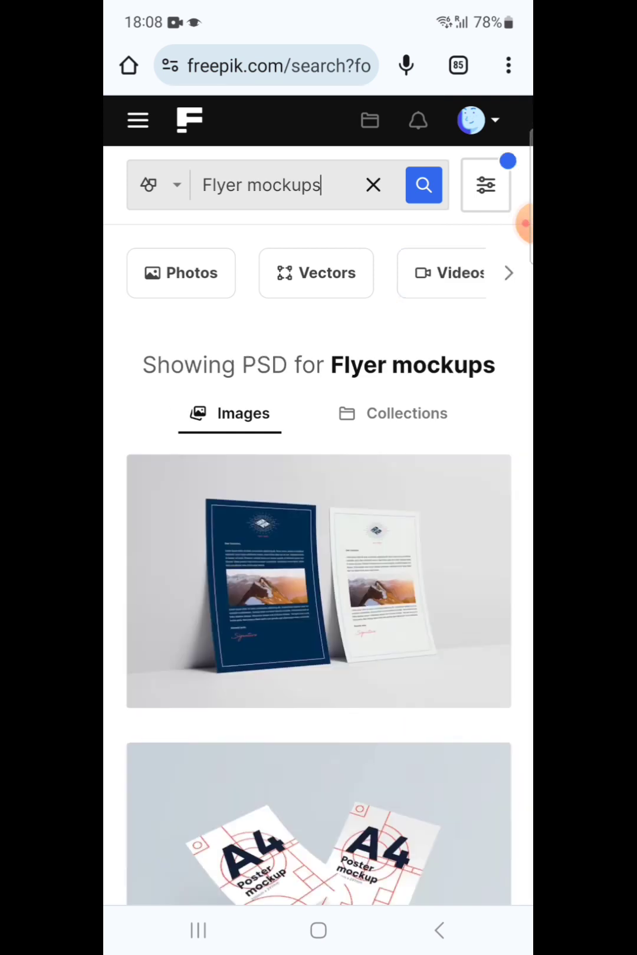
scroll(319, 538, "down", 5)
scroll(318, 538, "down", 10)
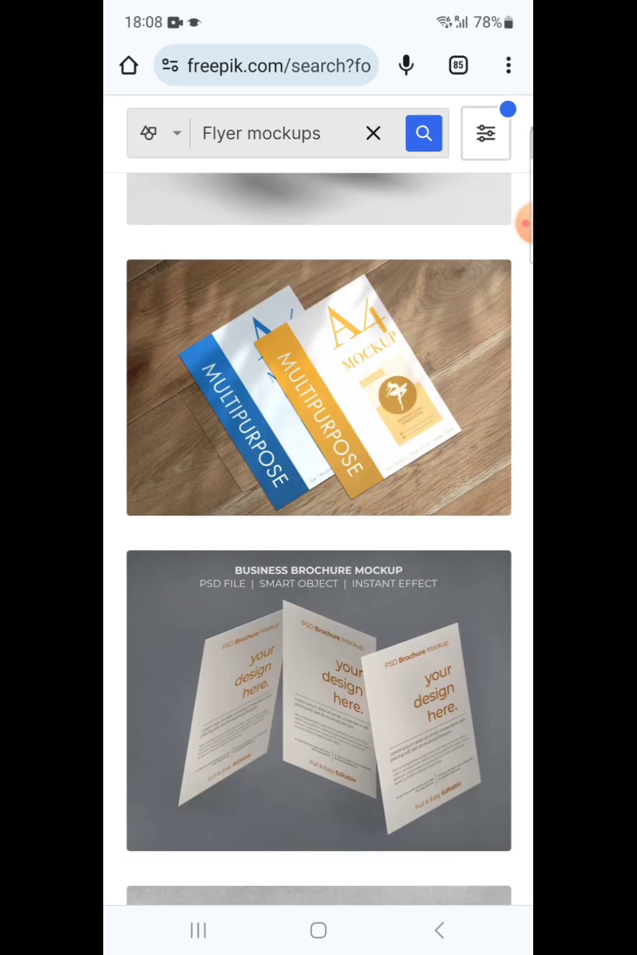
scroll(319, 538, "down", 10)
scroll(319, 537, "up", 8)
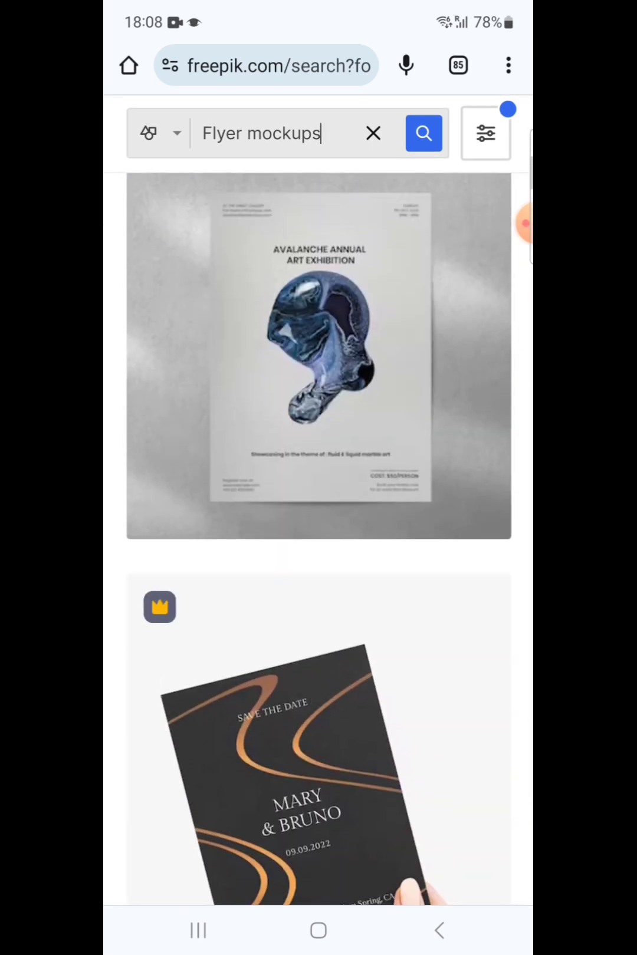
Step: Scroll through the PSD flyer mockup results and return to the top
left_click(525, 224)
left_click(449, 257)
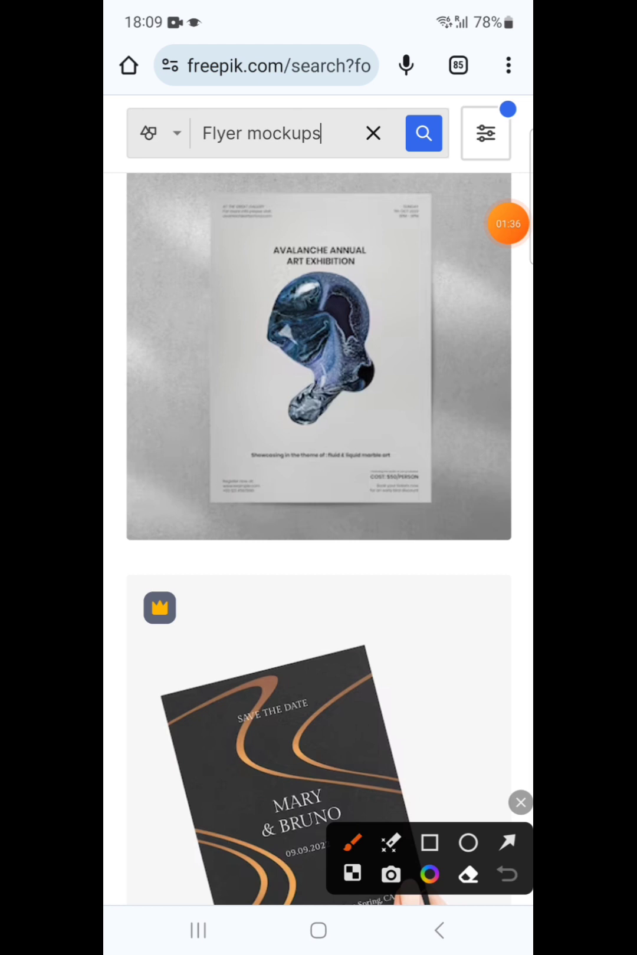
mouse_move(215, 572)
left_mouse_down()
mouse_move(109, 629)
mouse_move(217, 575)
left_mouse_up()
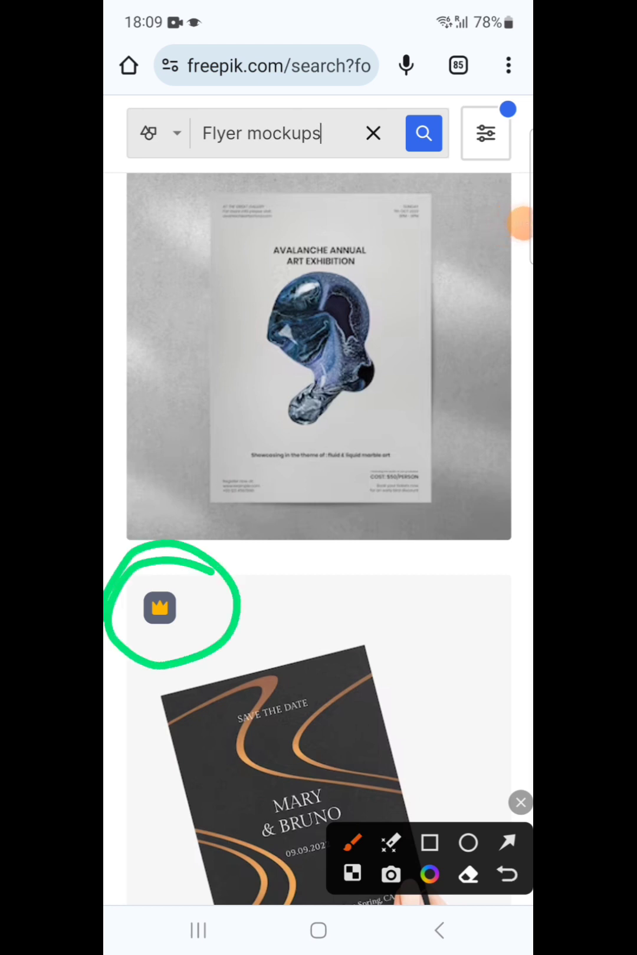
left_click(519, 802)
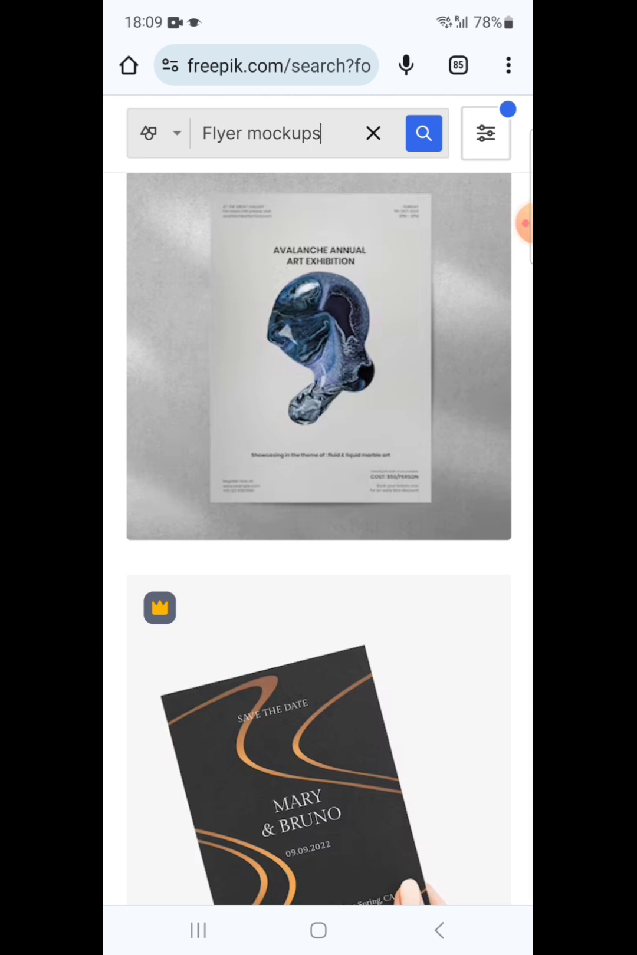
scroll(318, 537, "up", 5)
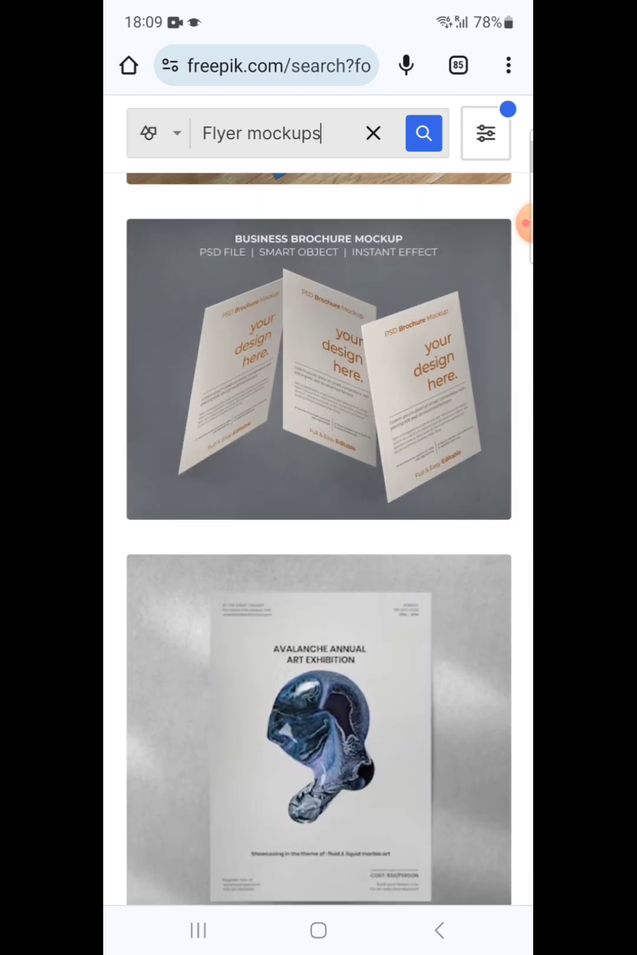
scroll(319, 538, "up", 2)
scroll(319, 538, "up", 2)
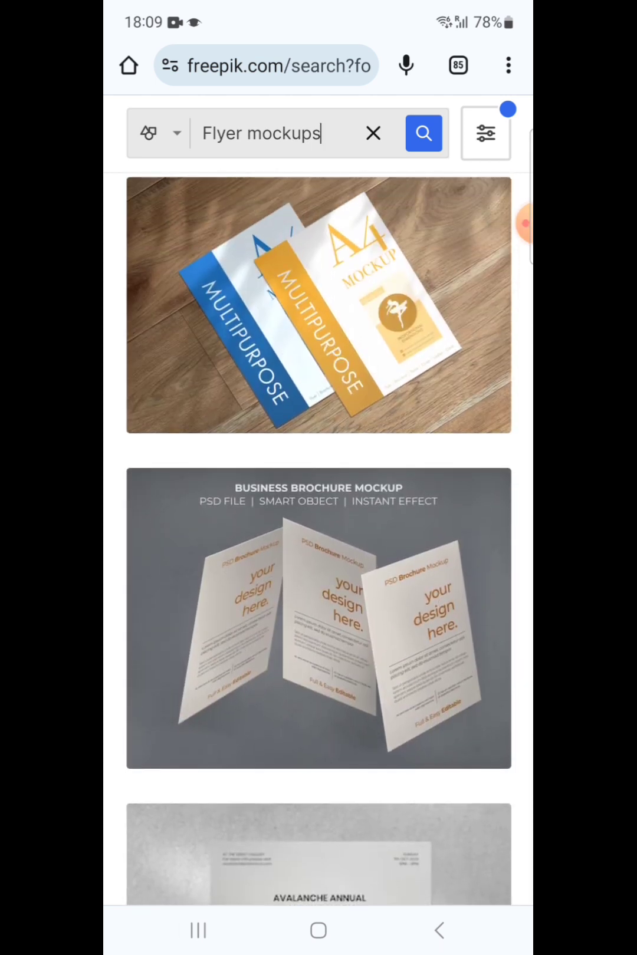
left_click(525, 224)
left_click(448, 254)
left_click_drag(384, 553, 349, 762)
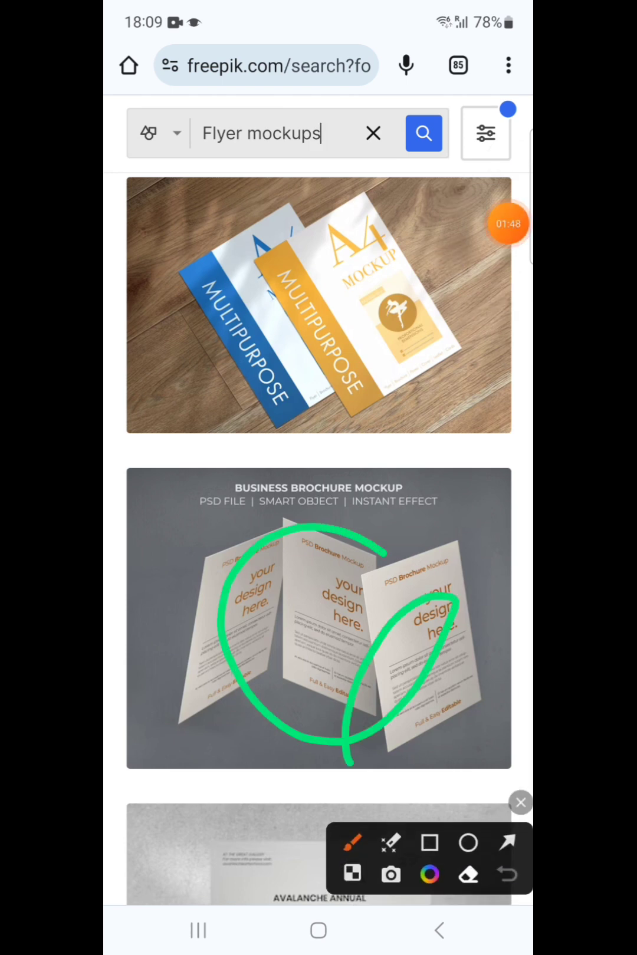
left_click_drag(409, 497, 280, 663)
left_click_drag(406, 348, 220, 422)
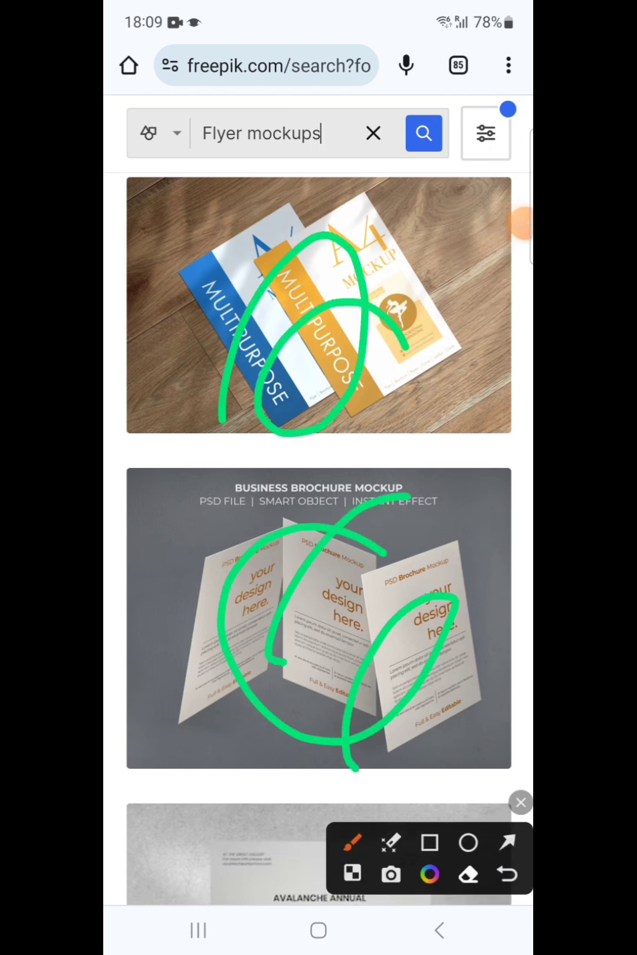
left_click(521, 803)
scroll(319, 538, "up", 5)
scroll(318, 537, "up", 3)
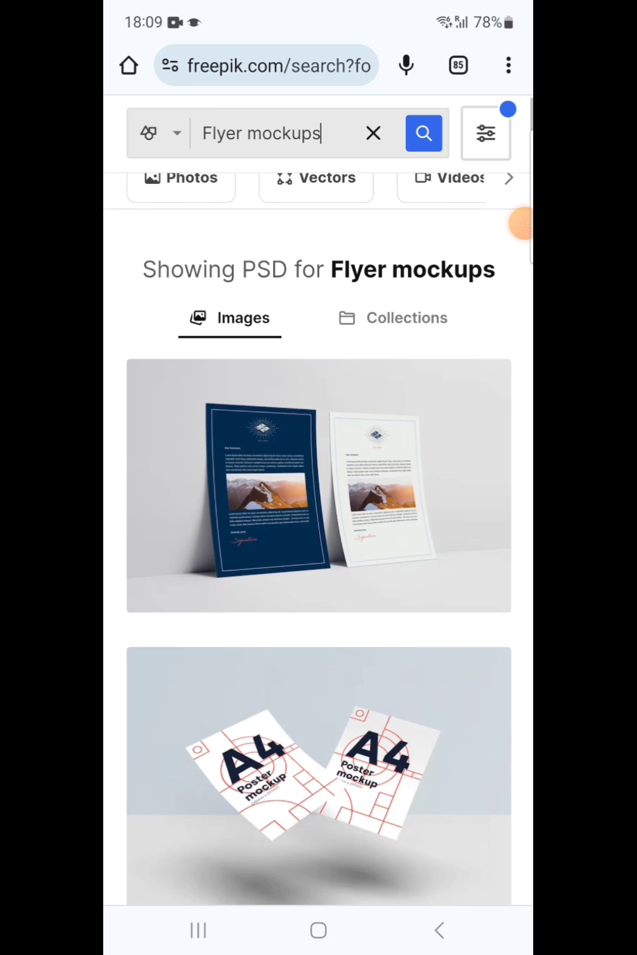
Step: Scroll down through the Flyer mockups PSD results
left_click(524, 224)
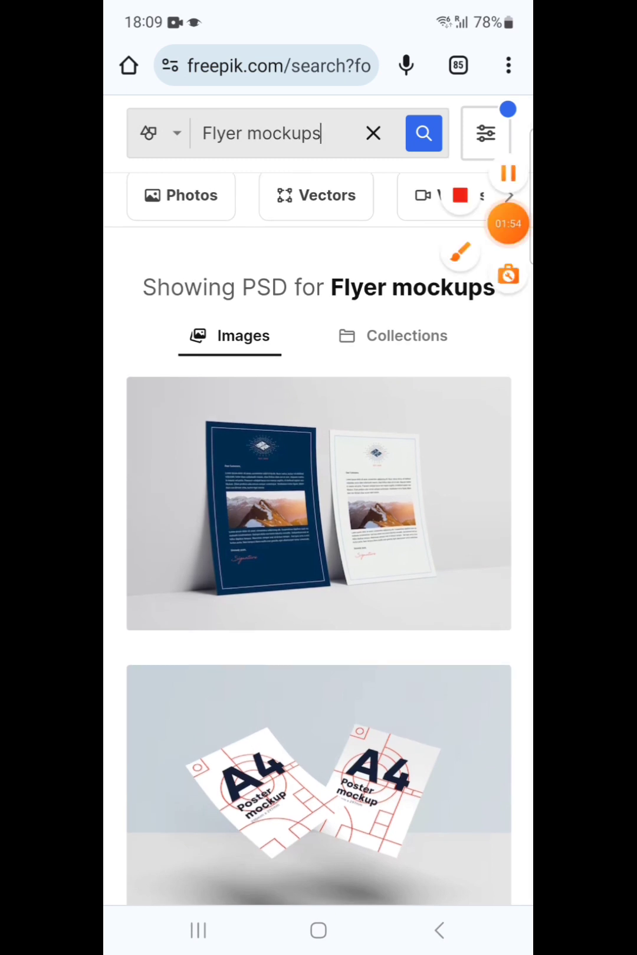
left_click(447, 254)
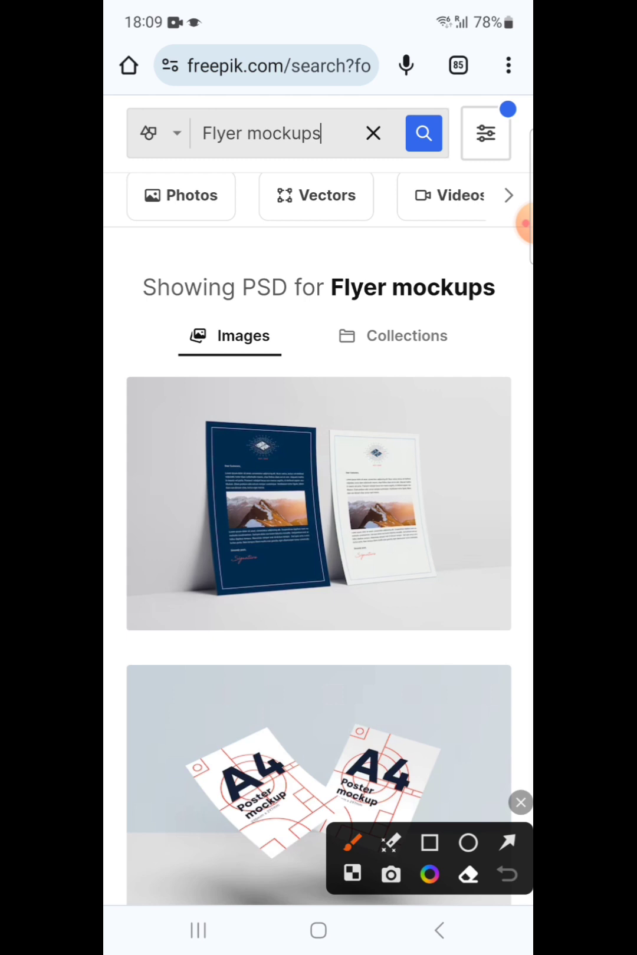
mouse_move(313, 418)
left_mouse_down()
mouse_move(287, 593)
mouse_move(306, 400)
mouse_move(458, 493)
mouse_move(306, 612)
left_mouse_up()
mouse_move(400, 681)
left_mouse_down()
mouse_move(350, 825)
mouse_move(327, 691)
left_mouse_up()
left_click(520, 803)
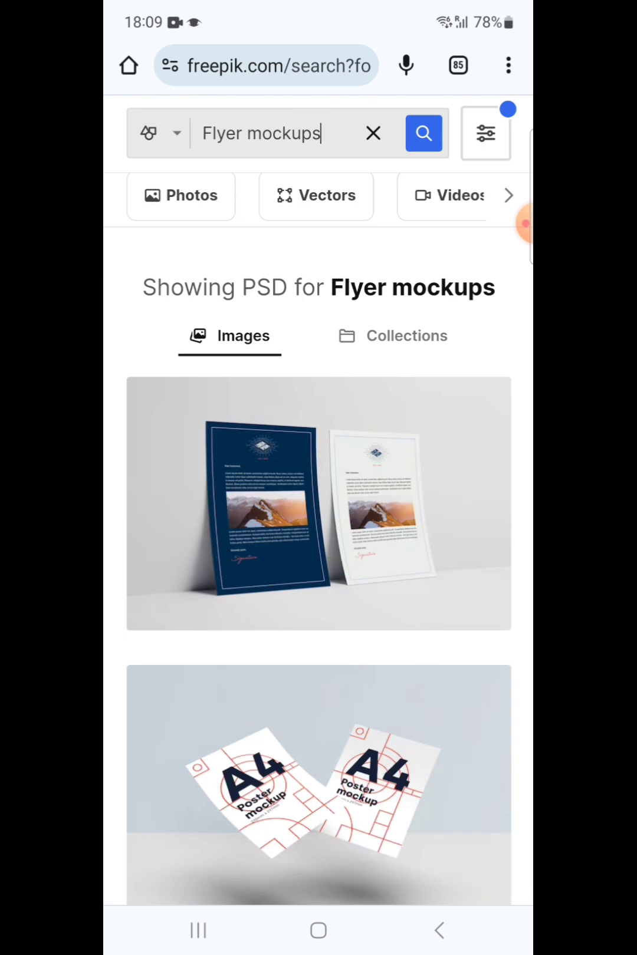
scroll(319, 538, "down", 3)
scroll(319, 538, "down", 4)
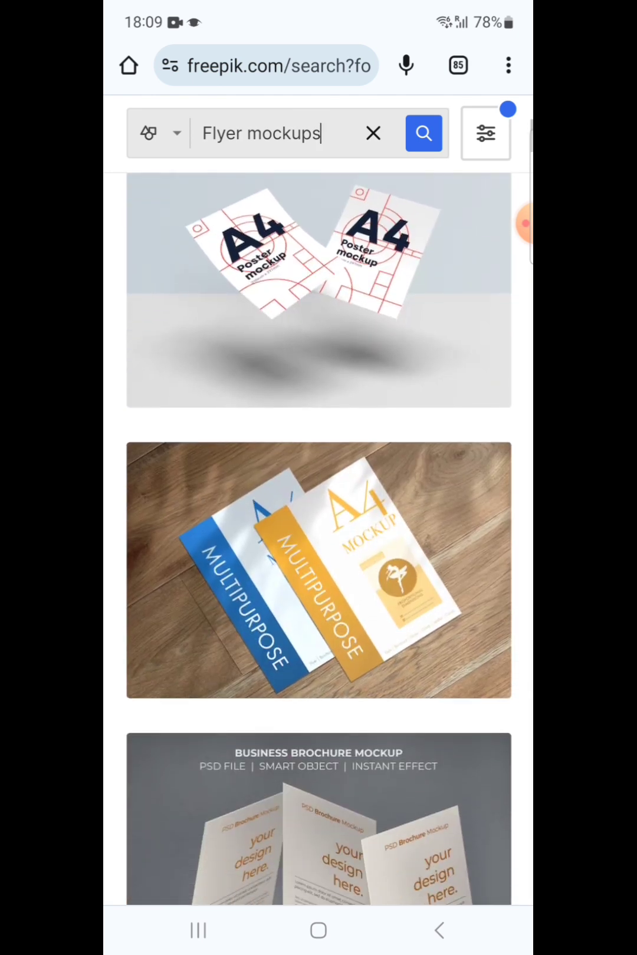
scroll(319, 537, "down", 4)
scroll(319, 537, "up", 6)
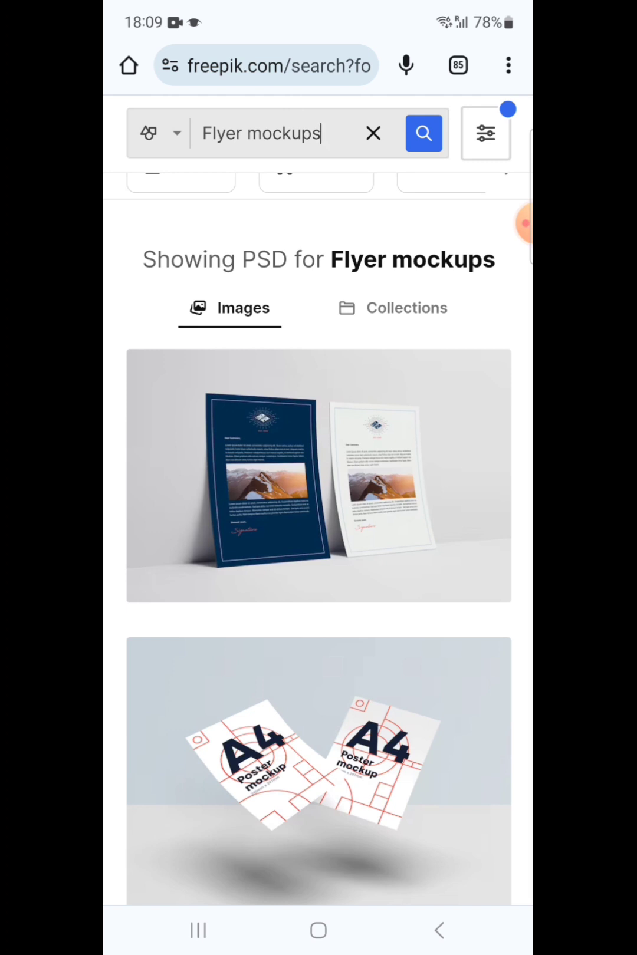
left_click(522, 224)
left_click(447, 256)
mouse_move(389, 403)
left_mouse_down()
mouse_move(347, 377)
mouse_move(482, 506)
mouse_move(142, 453)
left_mouse_up()
left_click(521, 802)
scroll(319, 537, "down", 10)
scroll(318, 538, "down", 3)
scroll(319, 538, "down", 5)
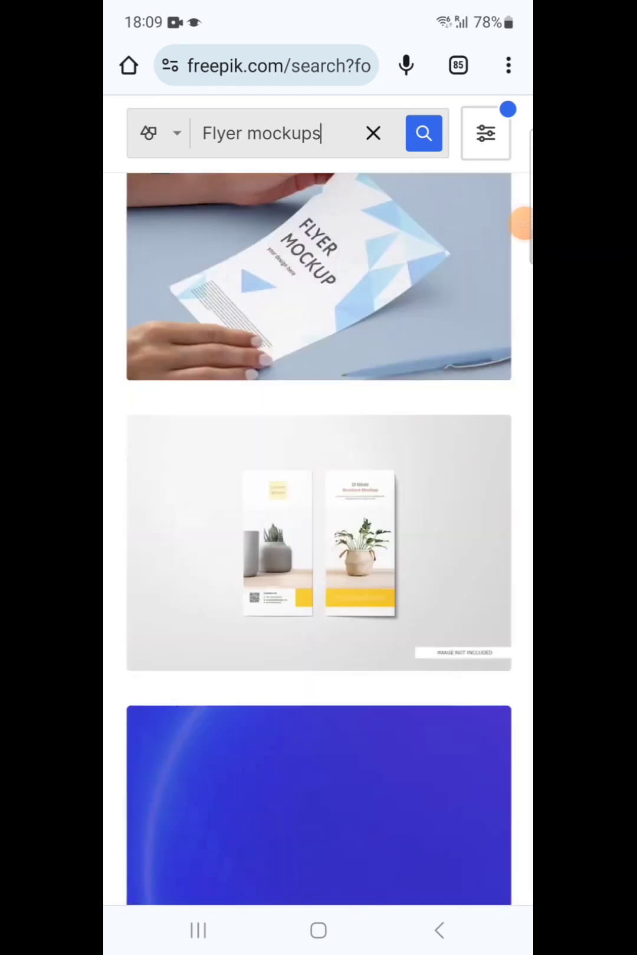
scroll(319, 538, "down", 4)
scroll(319, 537, "up", 1)
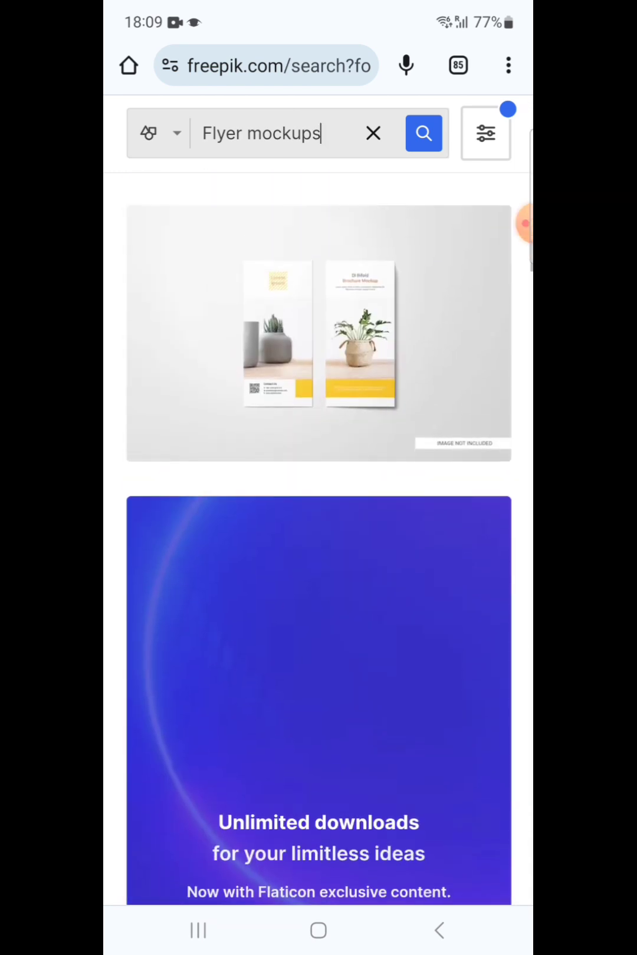
scroll(319, 538, "down", 4)
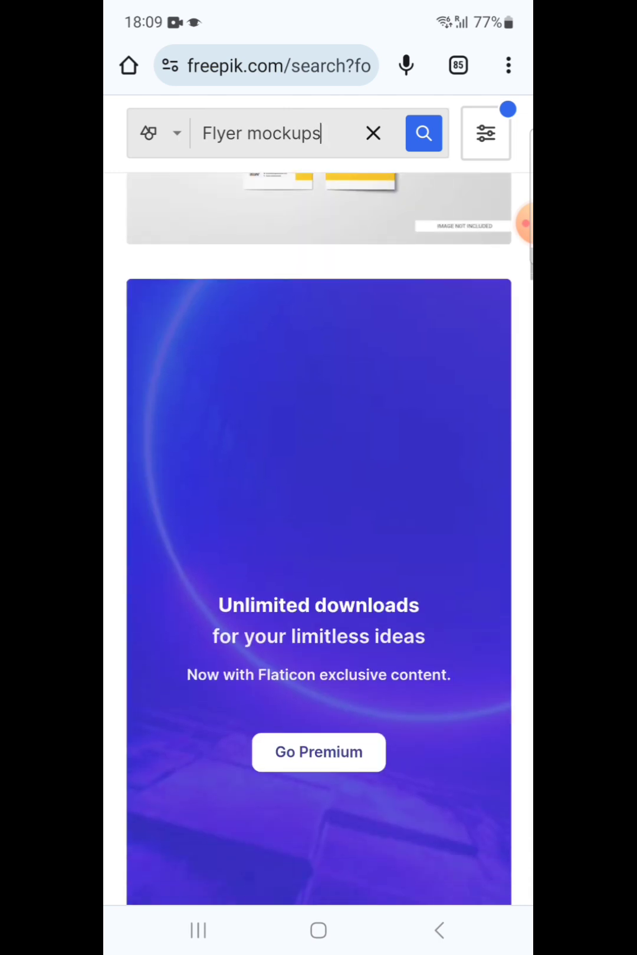
scroll(319, 538, "down", 6)
scroll(319, 537, "down", 4)
scroll(319, 537, "down", 4)
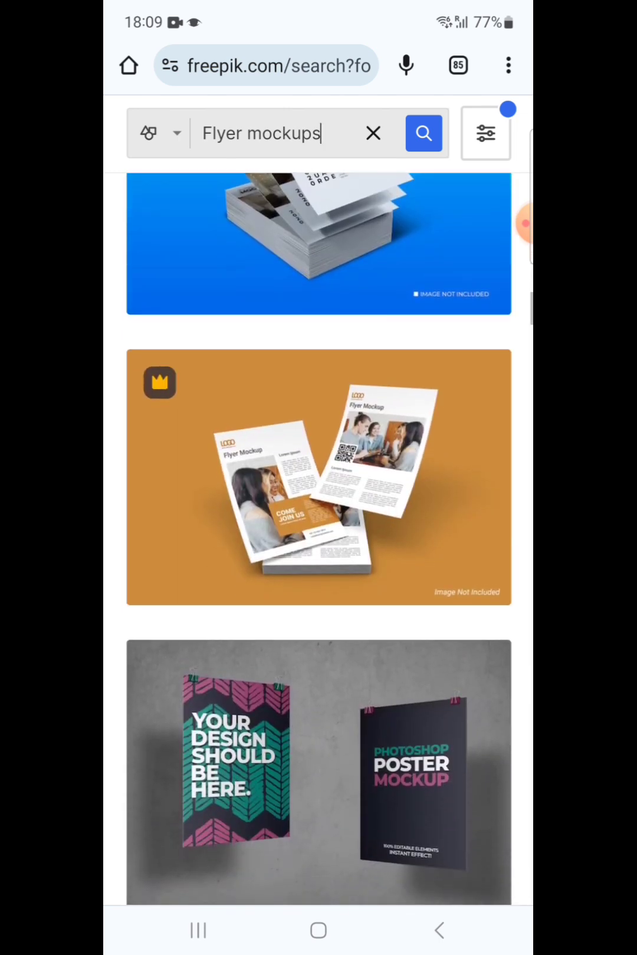
scroll(319, 538, "down", 5)
scroll(319, 538, "down", 2)
scroll(319, 537, "down", 6)
scroll(319, 538, "down", 2)
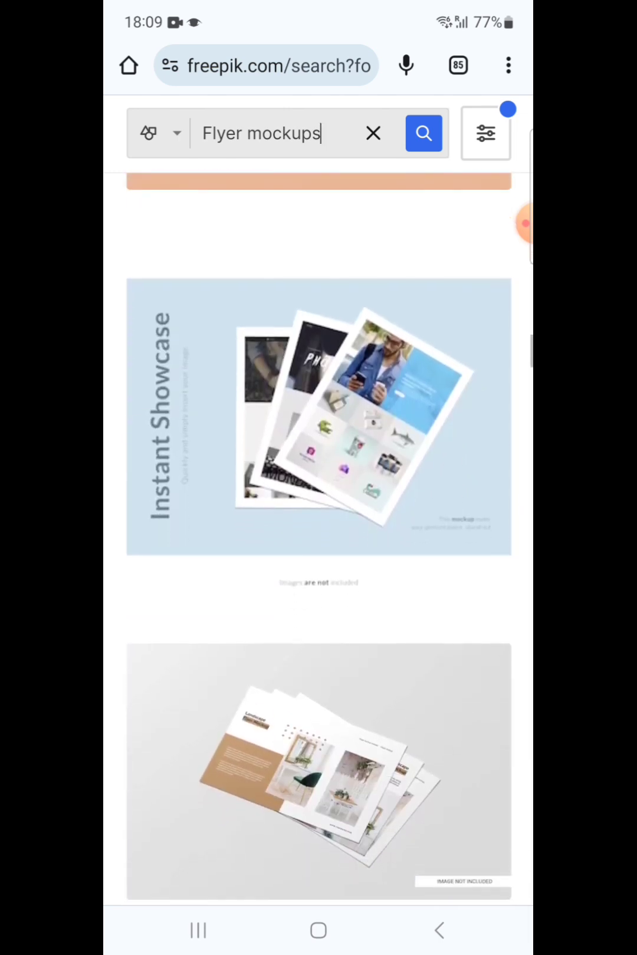
scroll(319, 538, "down", 5)
scroll(318, 538, "down", 2)
scroll(318, 537, "down", 3)
scroll(318, 537, "down", 3)
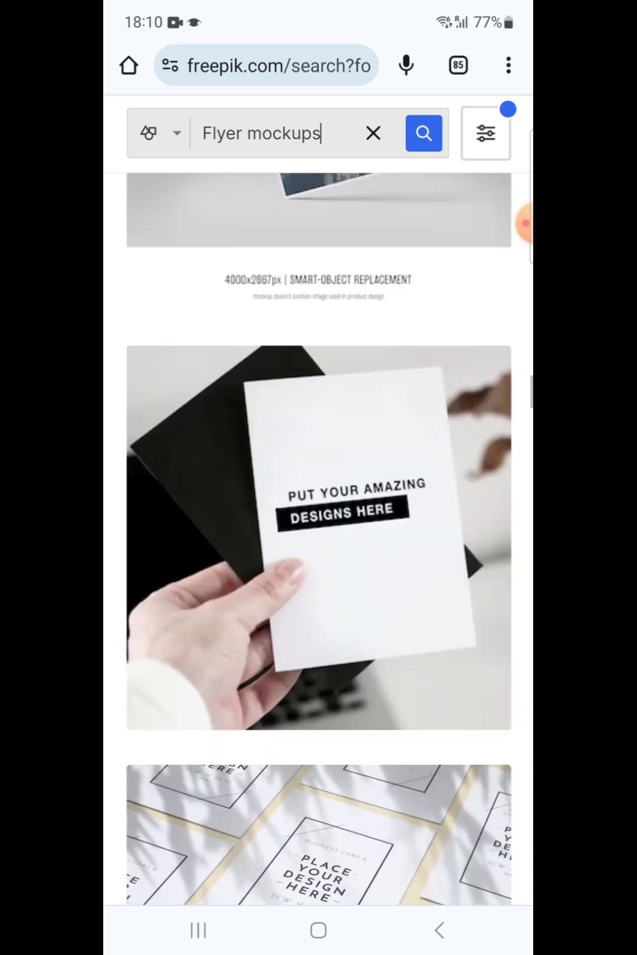
scroll(319, 537, "down", 6)
scroll(318, 537, "down", 5)
scroll(319, 537, "down", 5)
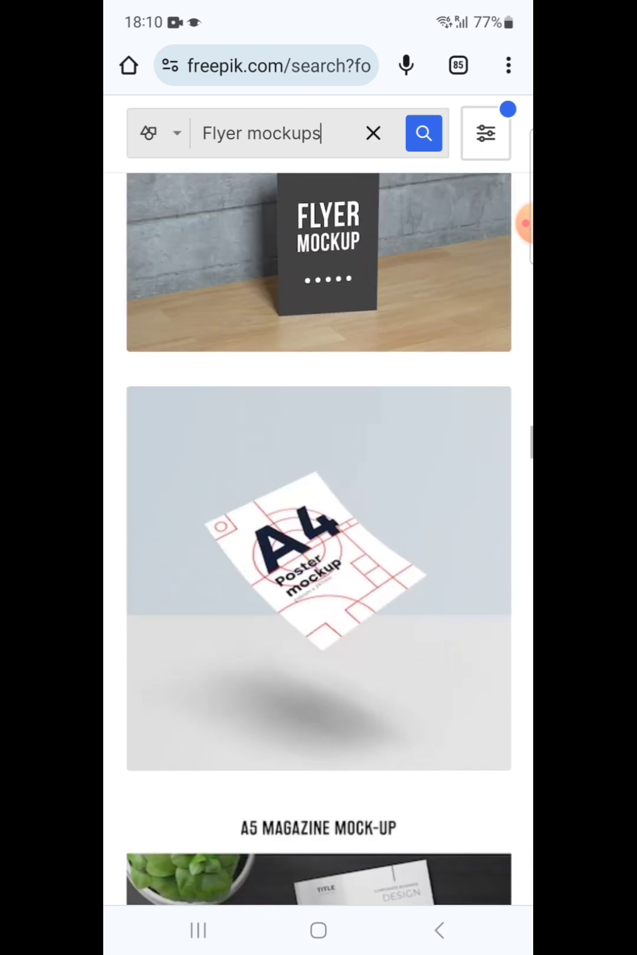
scroll(319, 537, "down", 4)
scroll(319, 537, "down", 2)
scroll(319, 538, "down", 6)
scroll(319, 537, "down", 4)
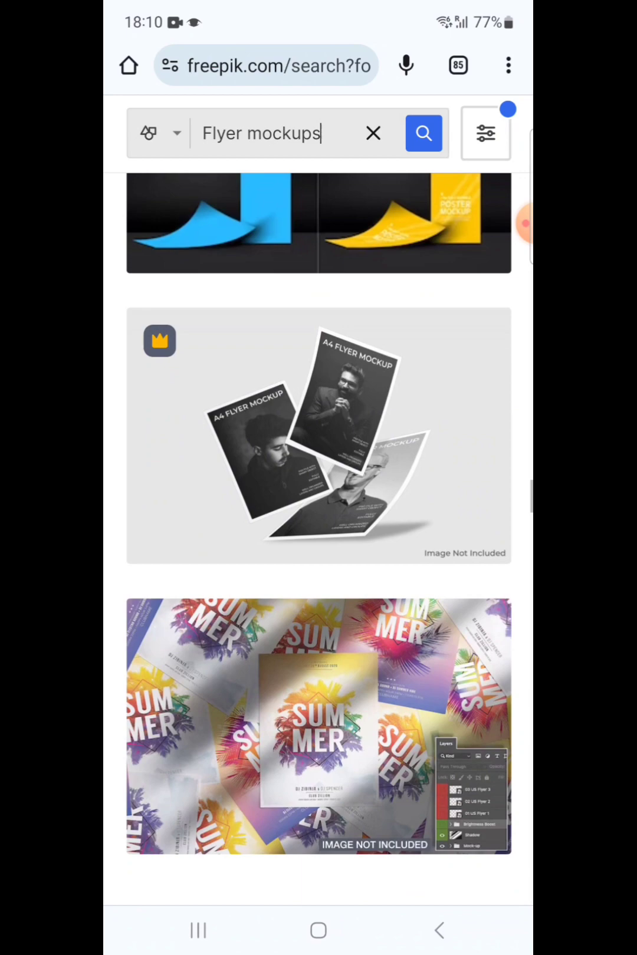
scroll(319, 538, "down", 1)
scroll(318, 537, "down", 4)
scroll(319, 538, "up", 10)
scroll(319, 537, "up", 10)
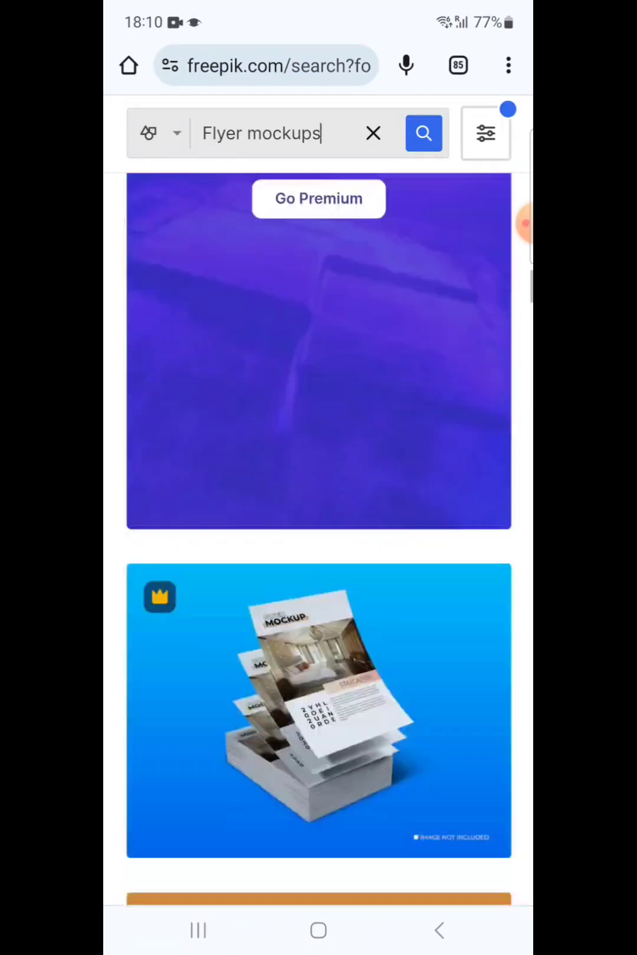
scroll(319, 537, "up", 10)
Step: Keep browsing further down the PSD mockup results
left_click(526, 224)
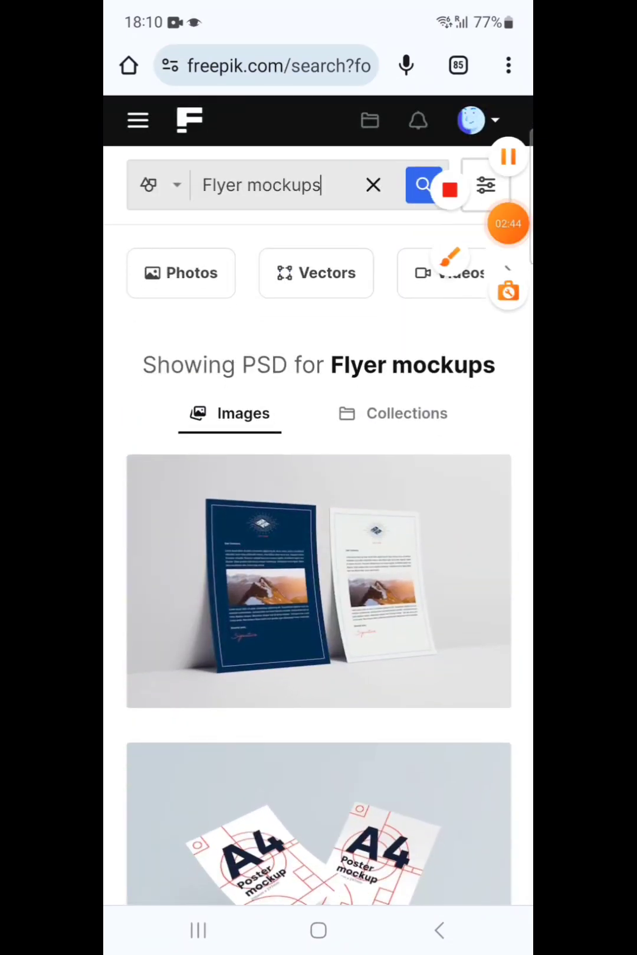
left_click(450, 256)
left_click_drag(337, 470, 410, 532)
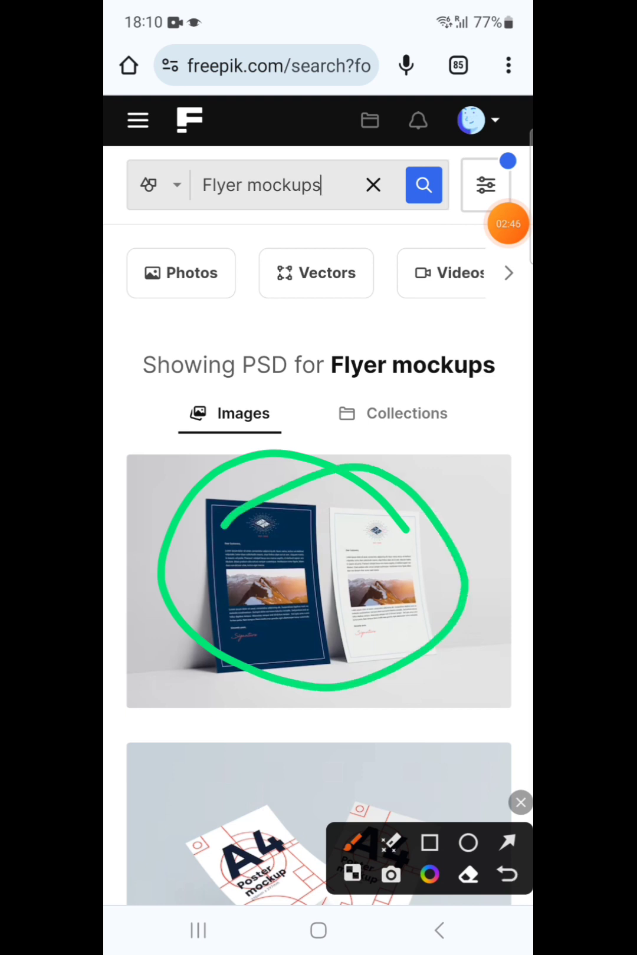
left_click(521, 802)
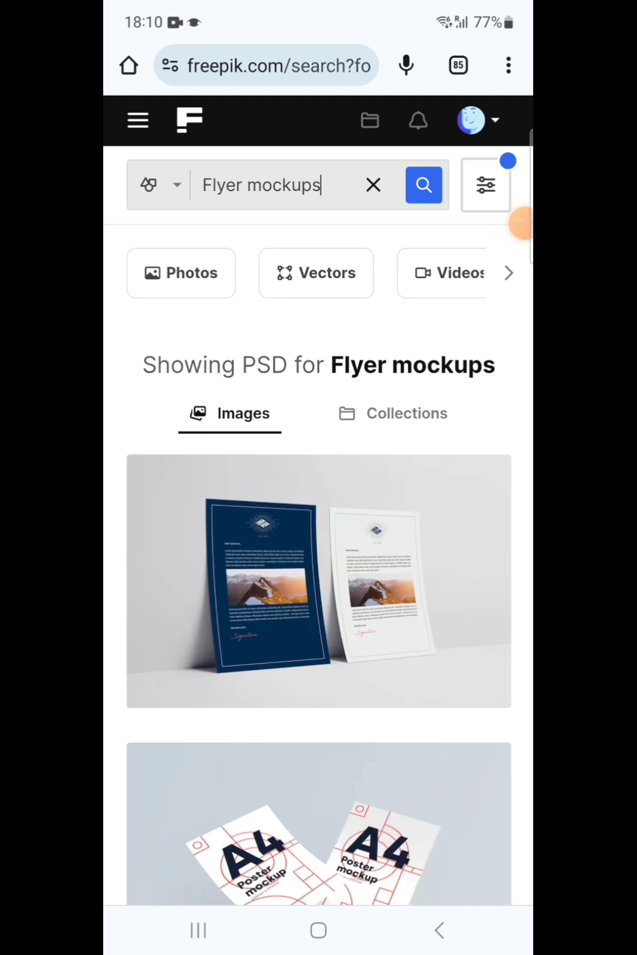
scroll(319, 538, "down", 2)
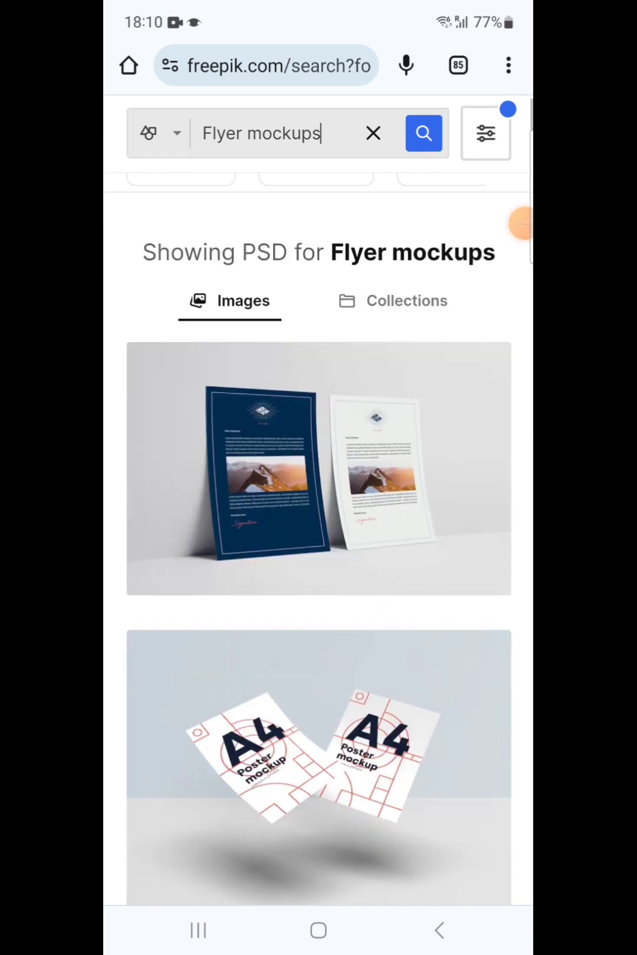
scroll(318, 538, "down", 5)
scroll(319, 537, "down", 2)
scroll(319, 538, "down", 4)
scroll(318, 538, "down", 5)
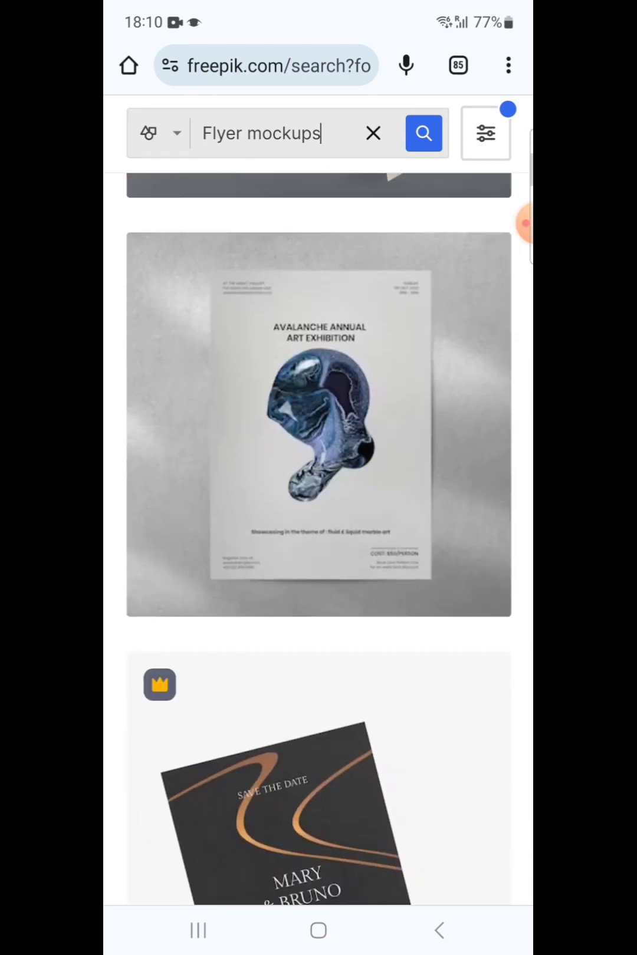
scroll(319, 537, "down", 5)
scroll(318, 537, "down", 5)
scroll(319, 537, "down", 5)
scroll(318, 537, "down", 5)
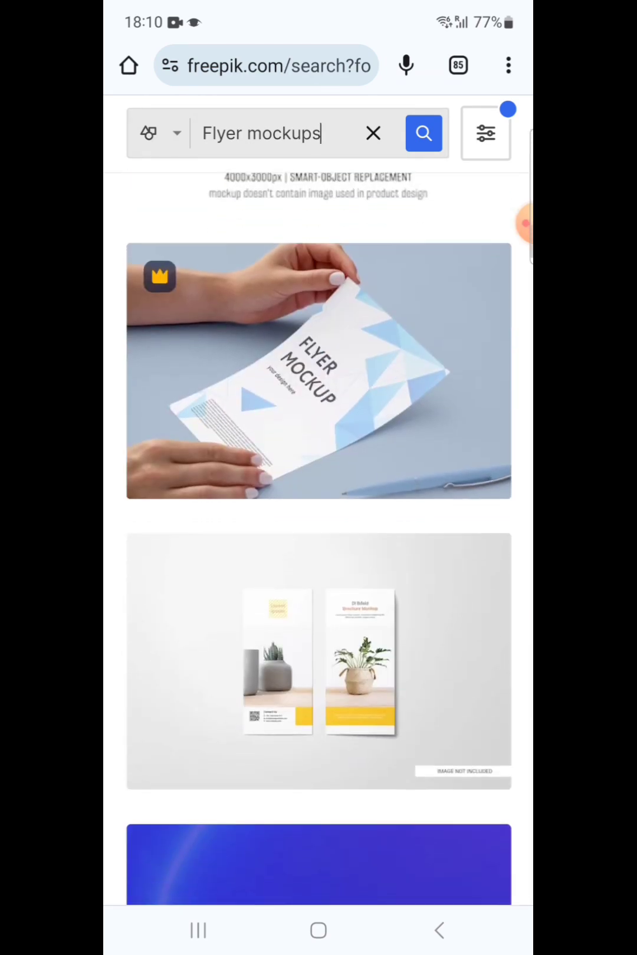
scroll(319, 537, "down", 5)
scroll(319, 537, "down", 5)
scroll(318, 538, "down", 5)
scroll(318, 537, "down", 5)
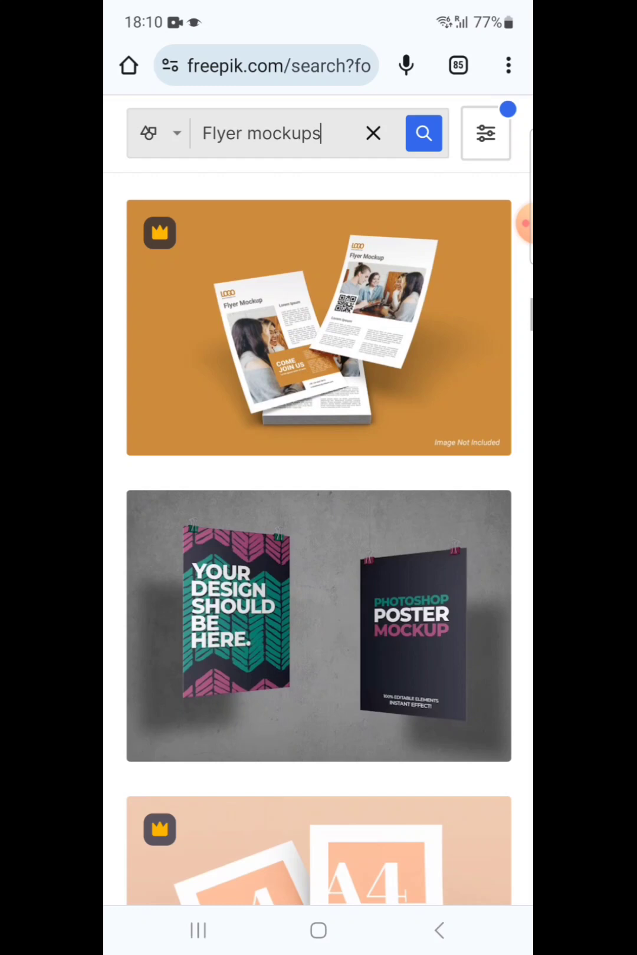
scroll(318, 538, "down", 2)
scroll(319, 537, "down", 3)
scroll(319, 538, "down", 5)
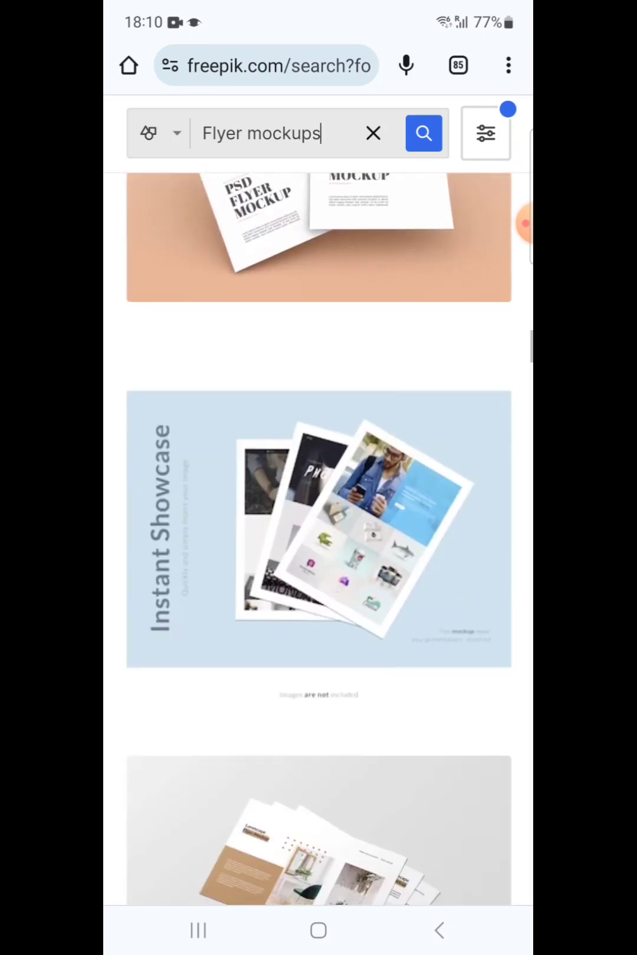
scroll(318, 538, "down", 2)
scroll(318, 538, "down", 3)
scroll(319, 537, "up", 2)
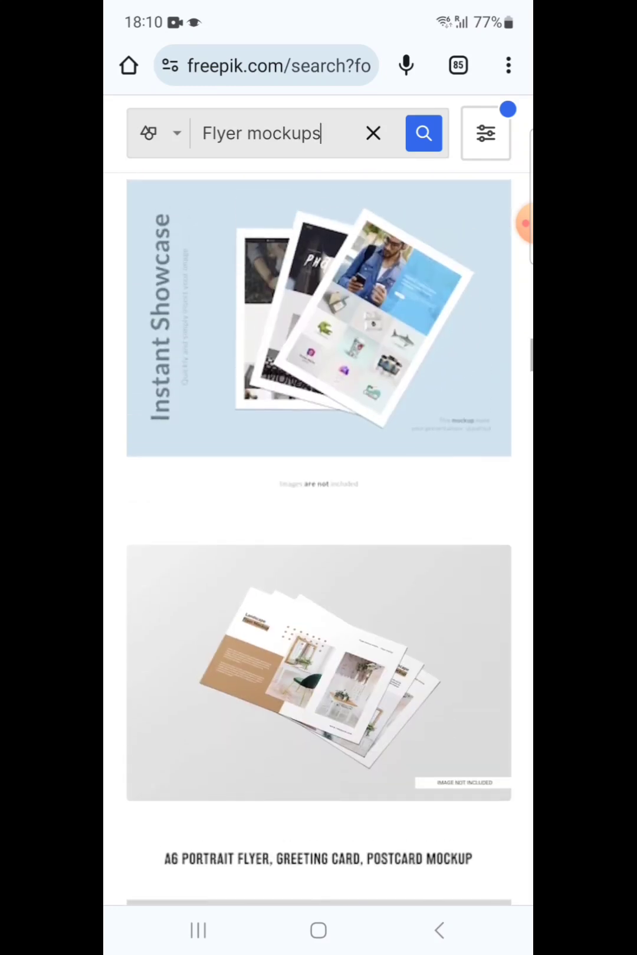
scroll(319, 538, "down", 5)
scroll(318, 538, "down", 1)
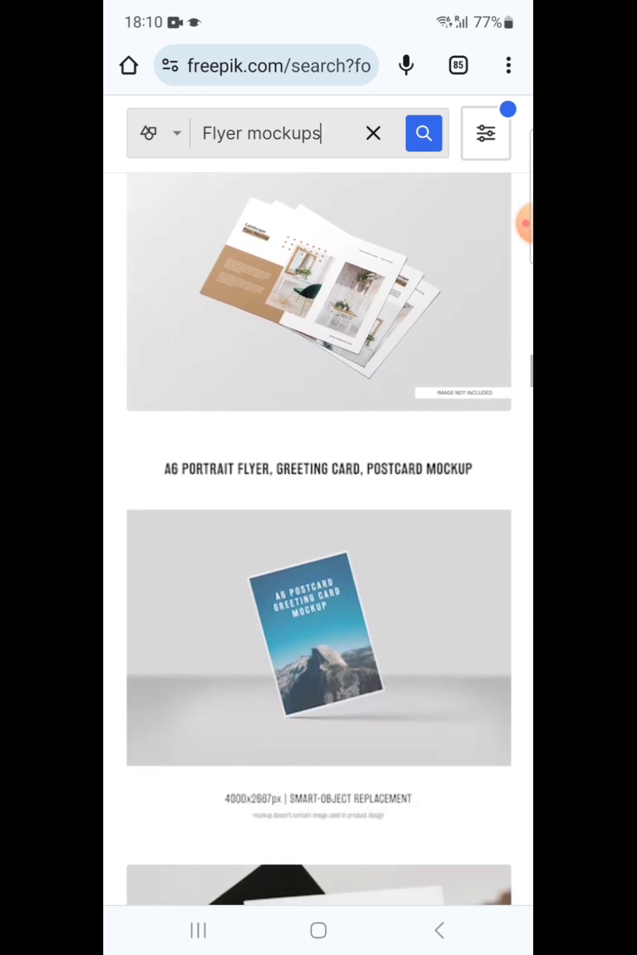
scroll(319, 537, "down", 4)
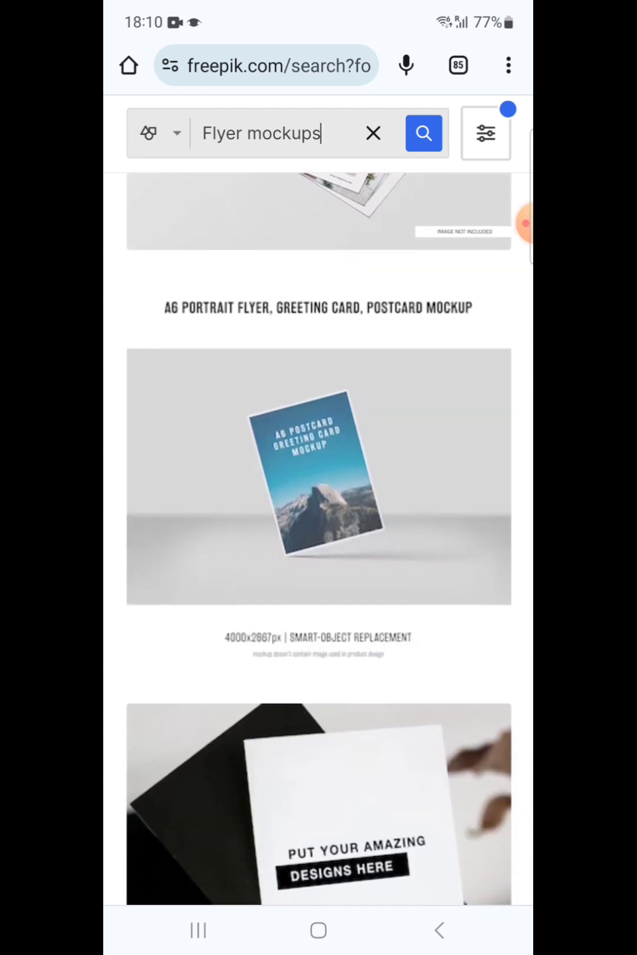
left_click(524, 223)
left_click(451, 256)
mouse_move(409, 400)
left_mouse_down()
mouse_move(426, 557)
mouse_move(272, 420)
left_mouse_up()
left_click(521, 803)
Step: Open the A6 portrait flyer, greeting card and postcard mockup (4000x2667px)
left_click(524, 223)
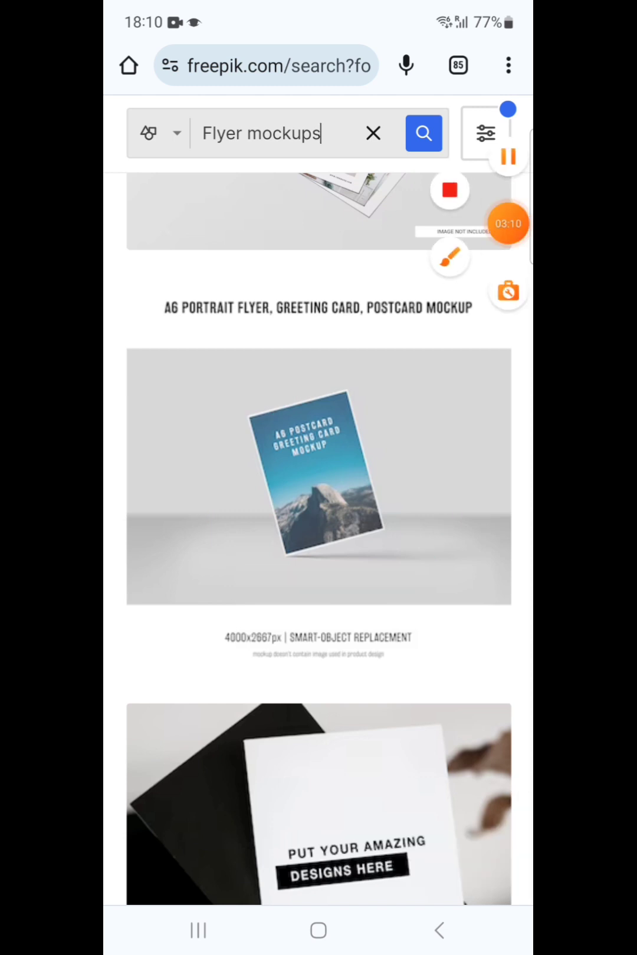
left_click(448, 253)
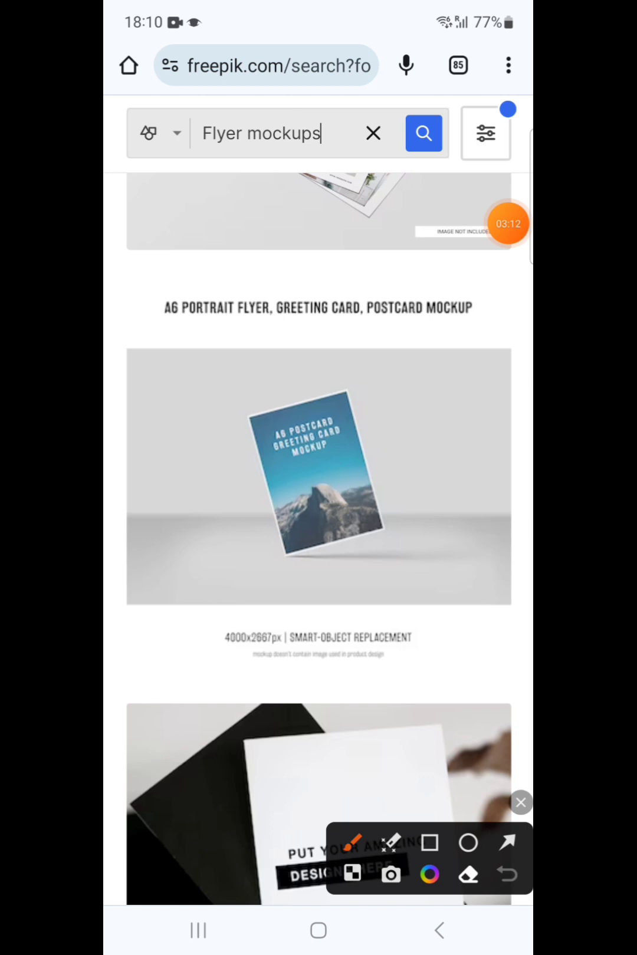
left_click_drag(299, 618, 203, 629)
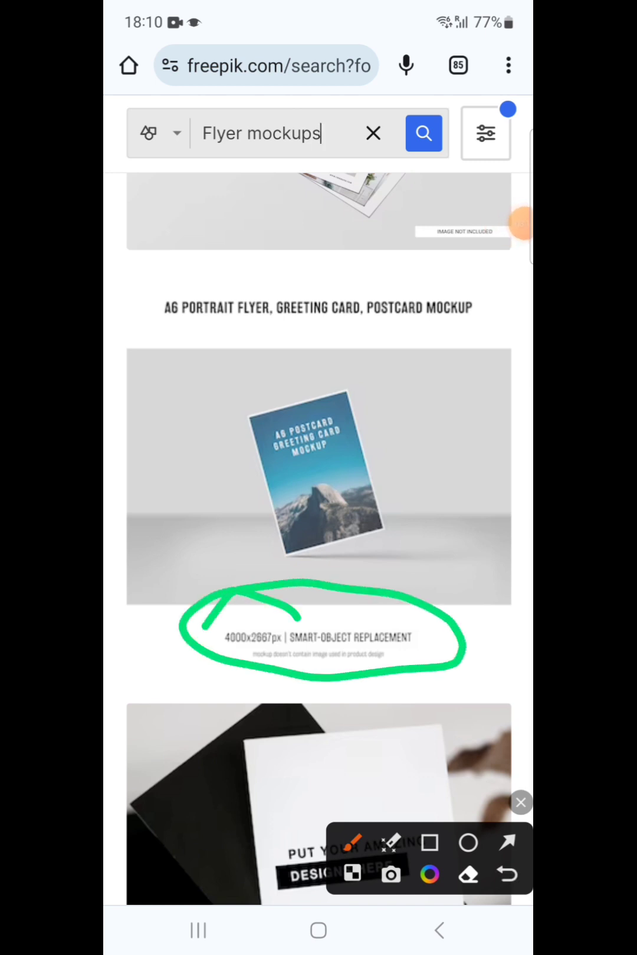
left_click(521, 802)
left_click(319, 478)
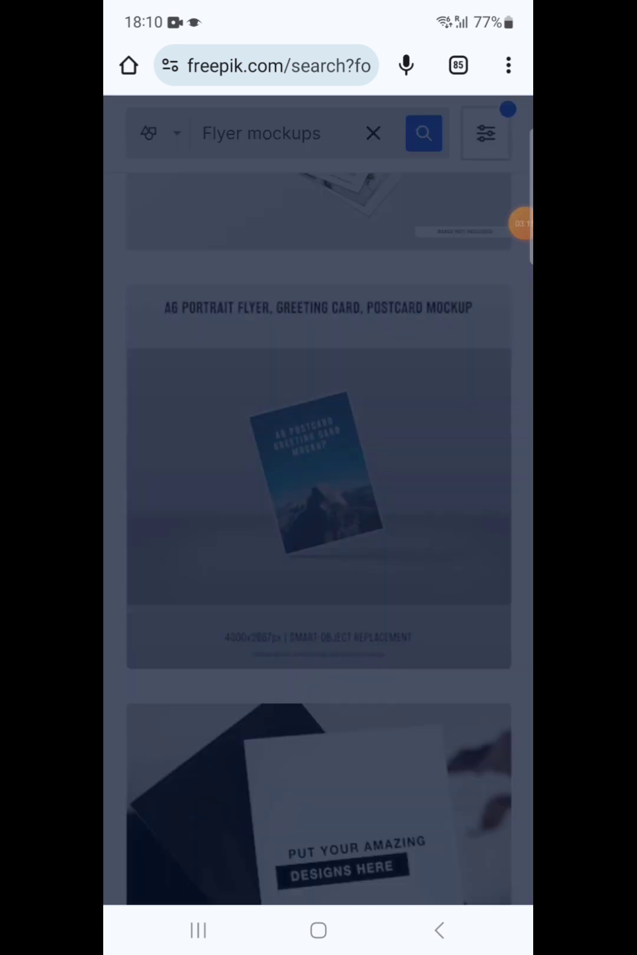
scroll(319, 478, "down", 10)
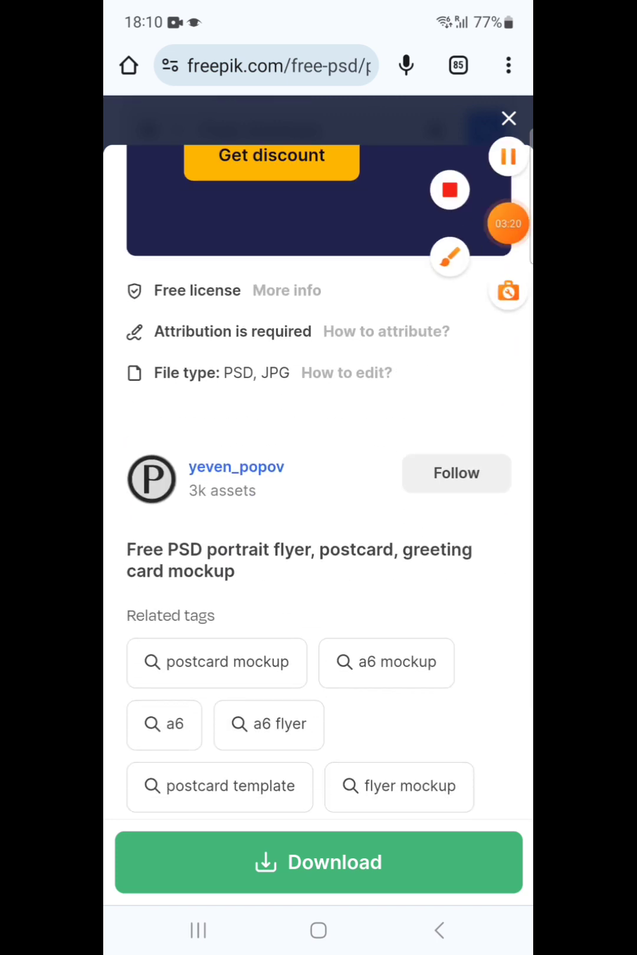
Step: Start the free download of the portrait flyer mockup
left_click(450, 256)
left_click_drag(328, 358, 236, 371)
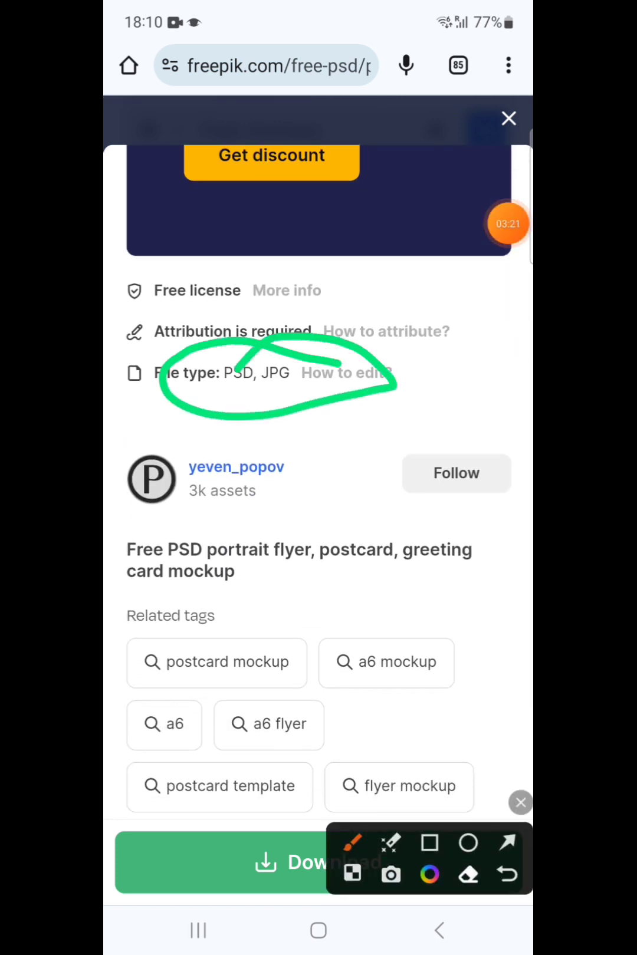
left_click(520, 802)
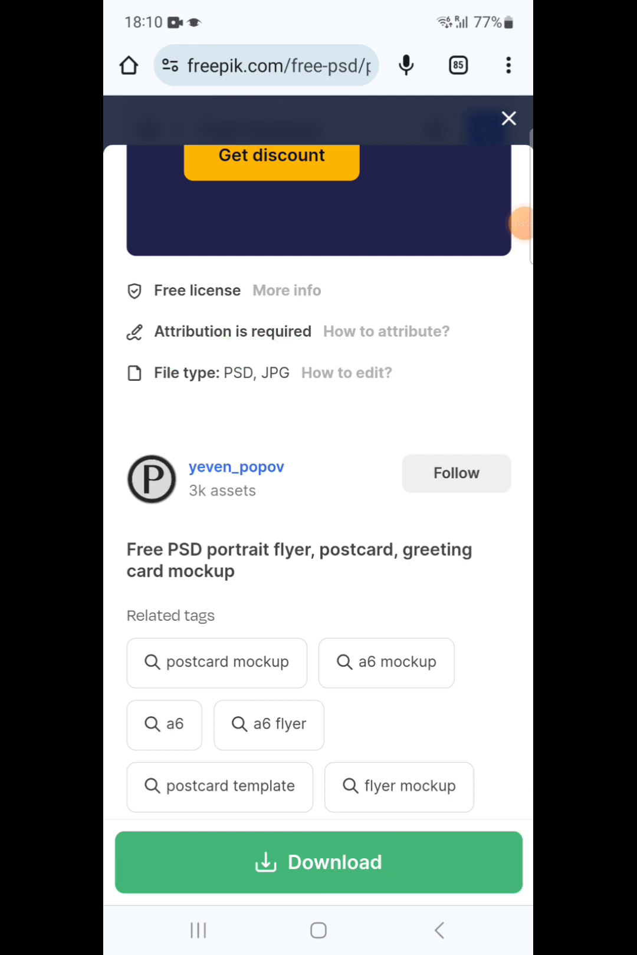
left_click(319, 862)
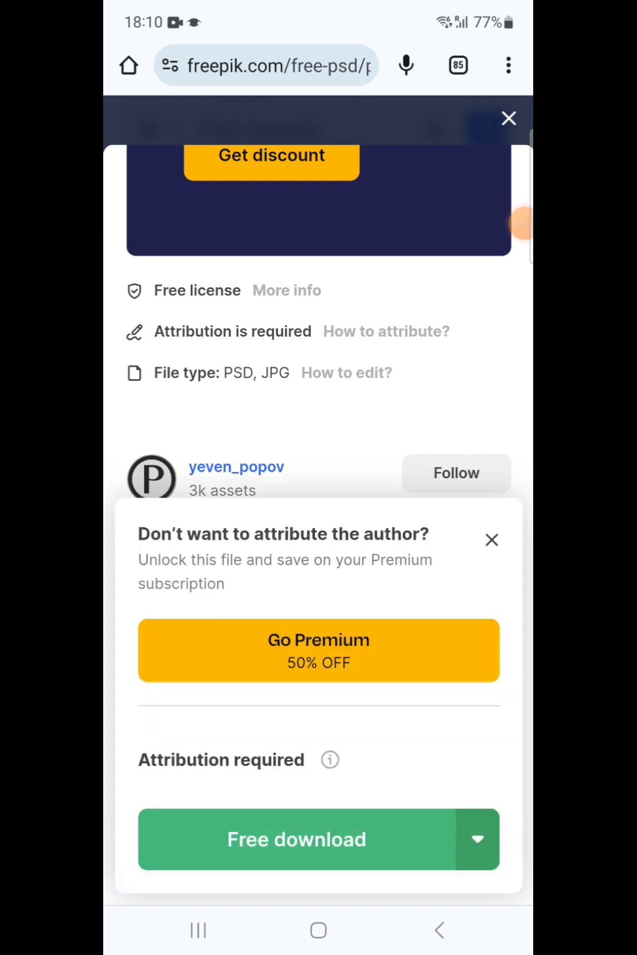
left_click(297, 840)
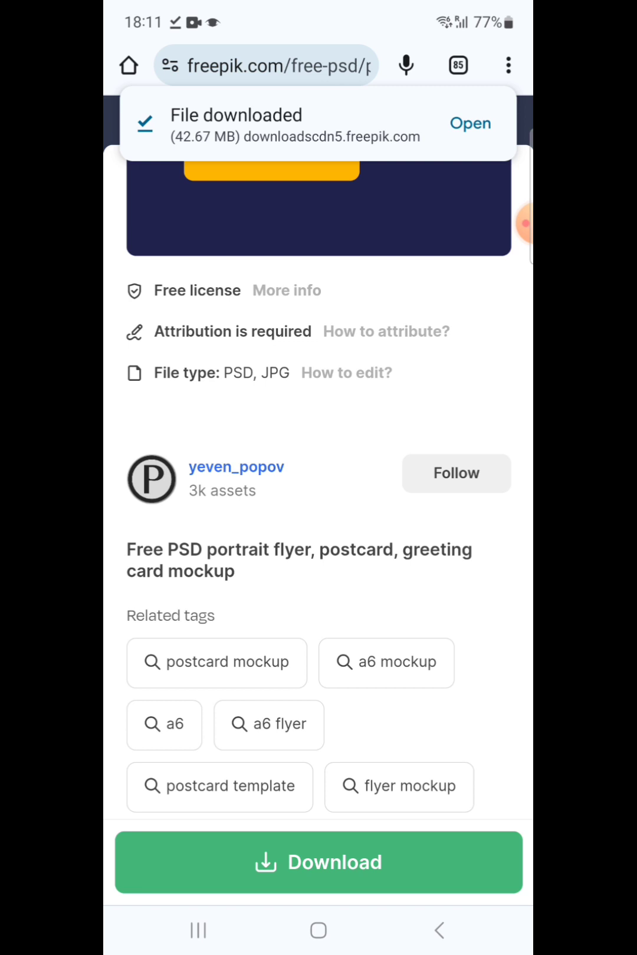
Step: Wait for the 42.67 MB zip download to complete
left_click(525, 224)
left_click(450, 255)
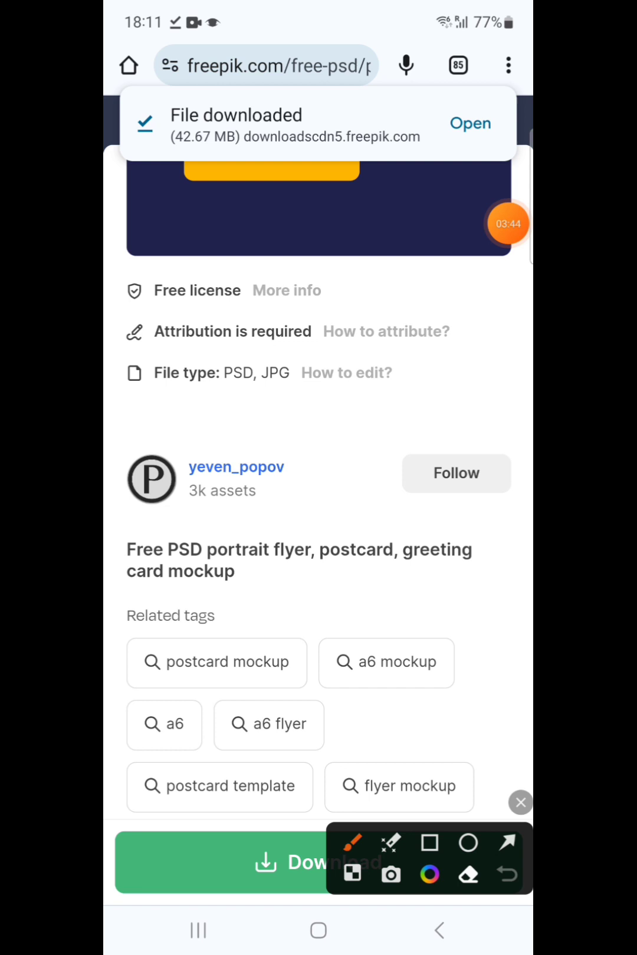
mouse_move(498, 98)
left_mouse_down()
mouse_move(440, 95)
mouse_move(522, 119)
mouse_move(515, 104)
left_mouse_up()
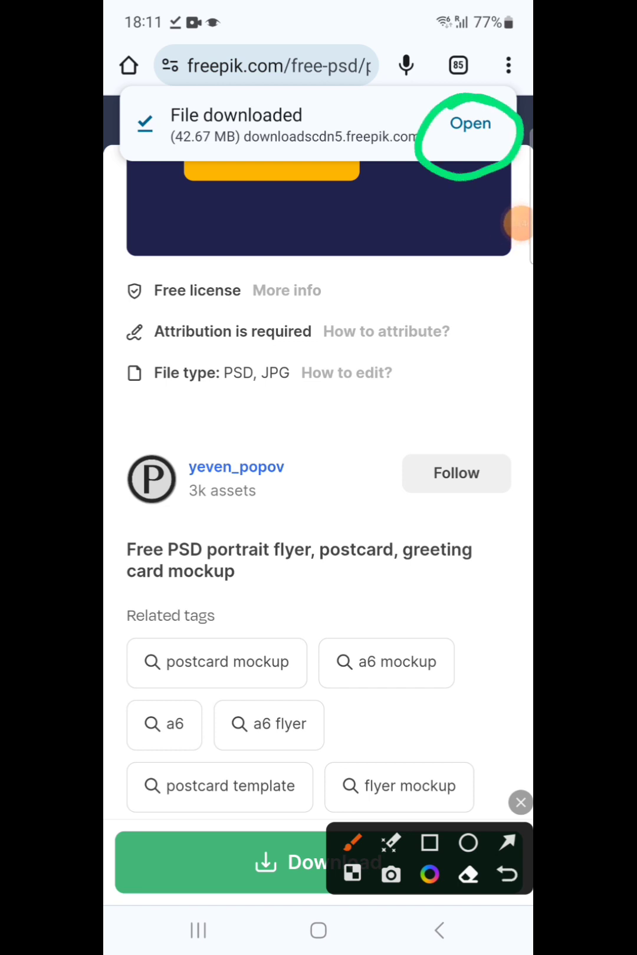
left_click(521, 802)
Step: Open the downloaded mockup zip from its notification in File Manager
left_click_drag(319, 11, 320, 523)
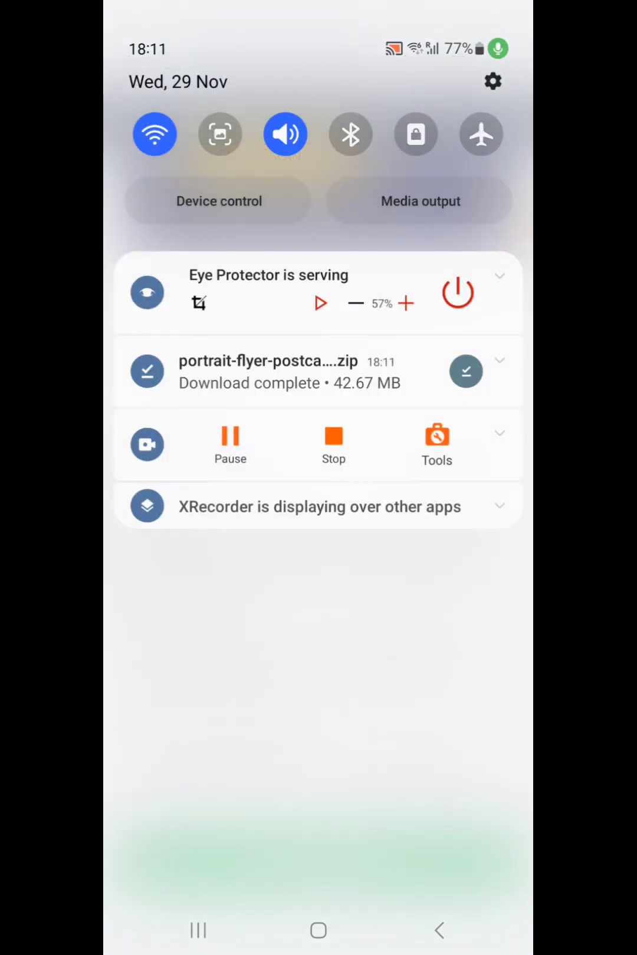
left_click(290, 372)
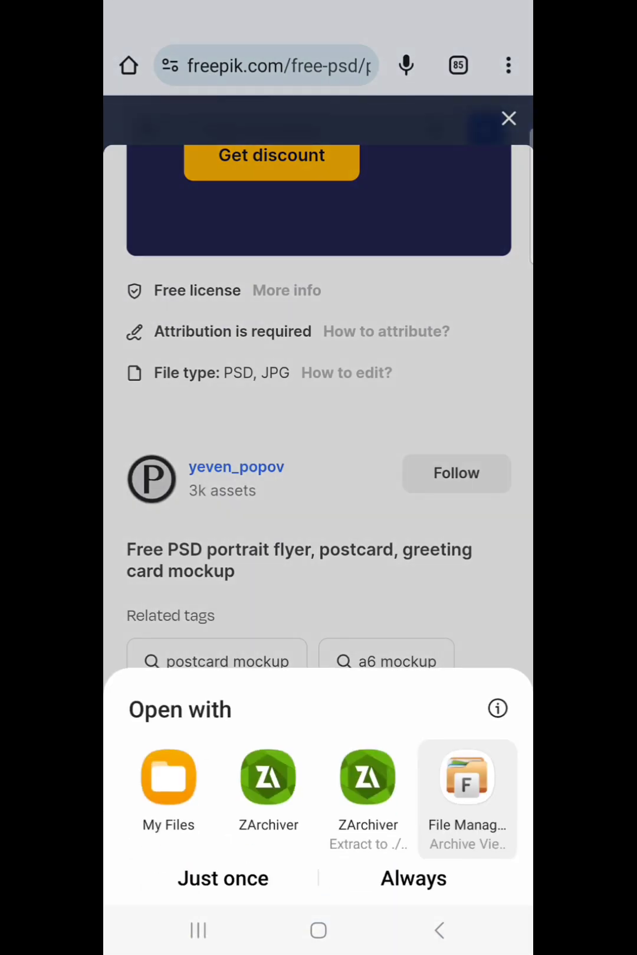
left_click(222, 878)
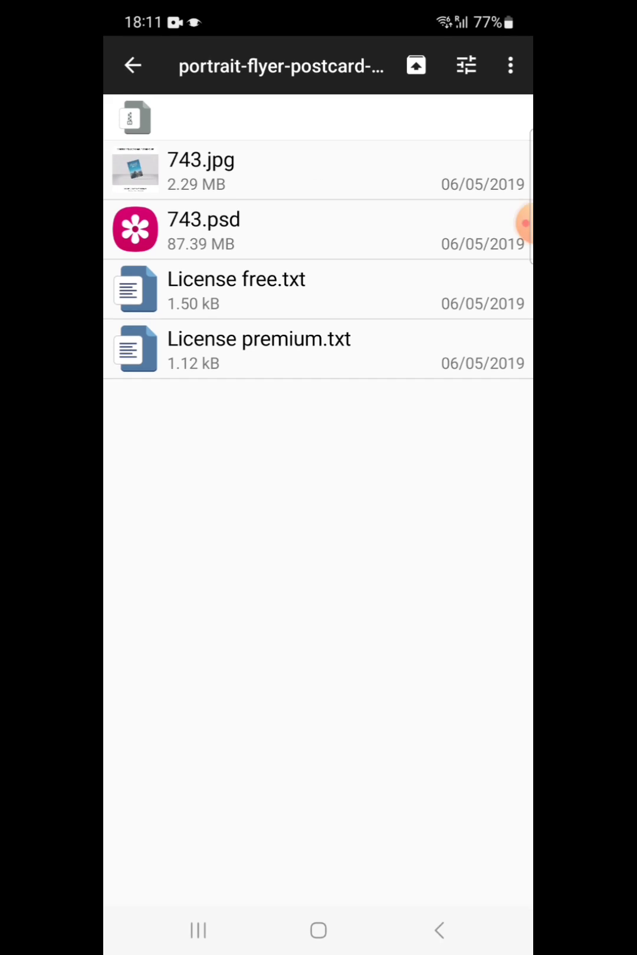
left_click(524, 224)
left_click(508, 256)
left_click_drag(157, 188, 266, 212)
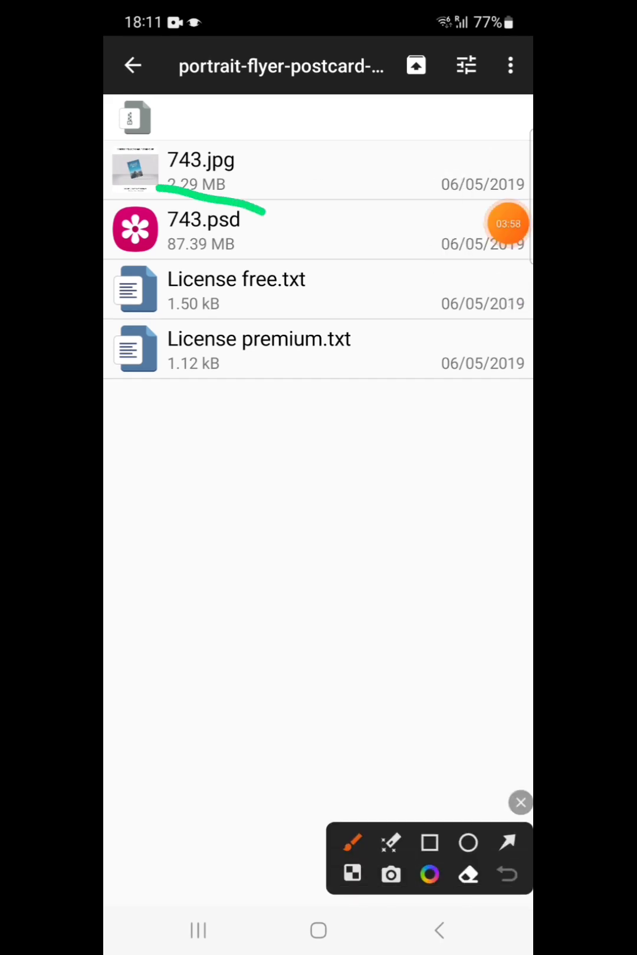
Step: Review the archive contents: 743.jpg, 743.psd and two license files
left_click_drag(123, 200, 286, 202)
mouse_move(160, 187)
left_mouse_down()
mouse_move(264, 133)
mouse_move(180, 193)
left_mouse_up()
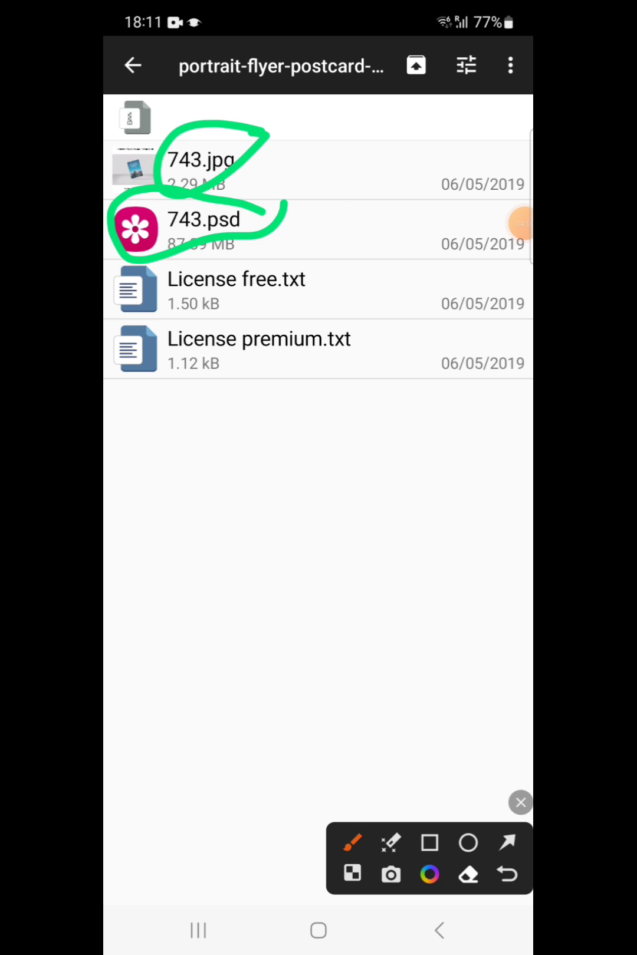
left_click(521, 803)
left_click(524, 224)
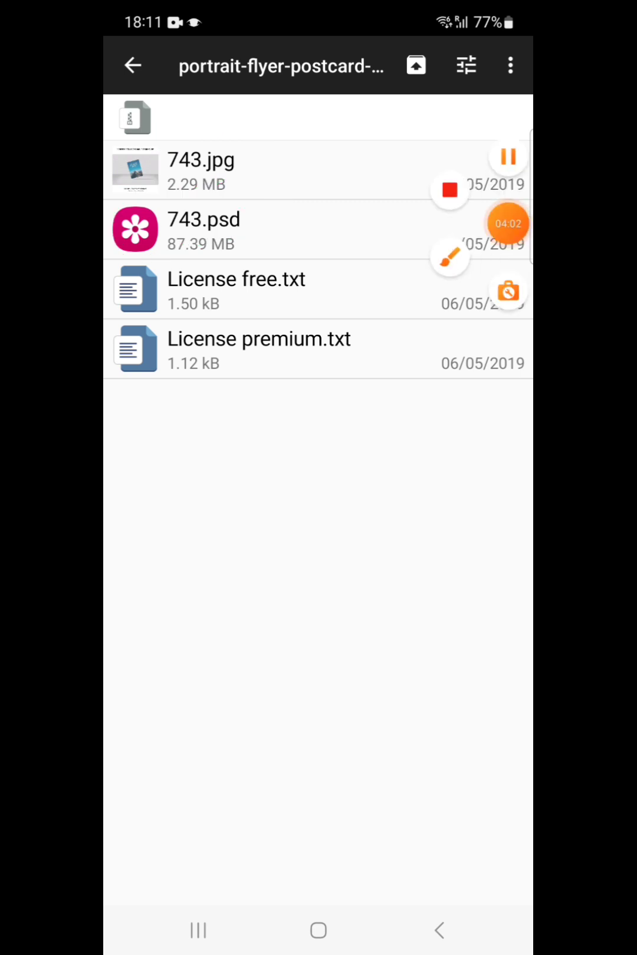
left_click(509, 254)
left_click_drag(384, 62, 429, 47)
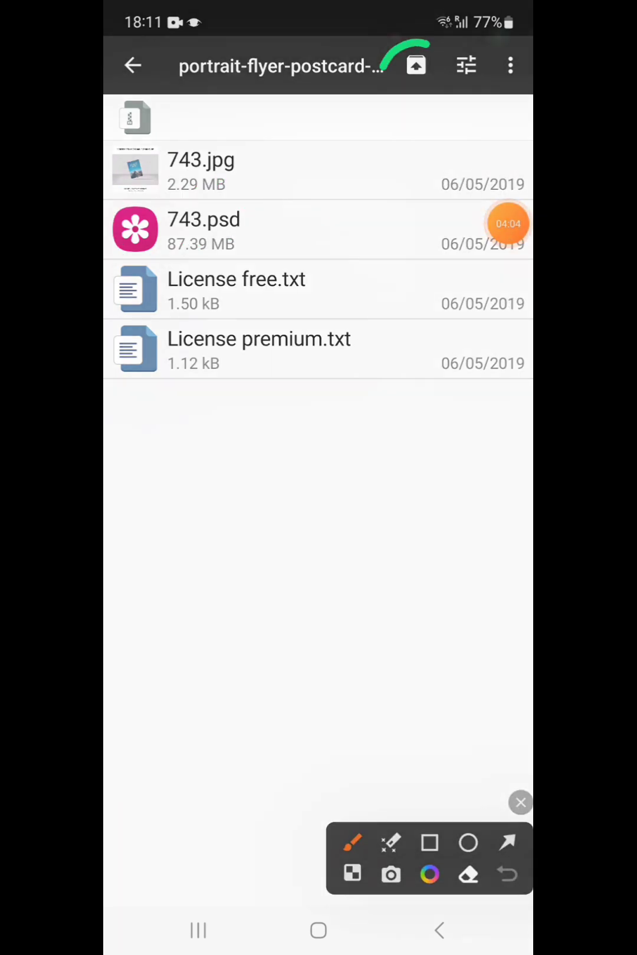
left_click_drag(384, 94, 428, 63)
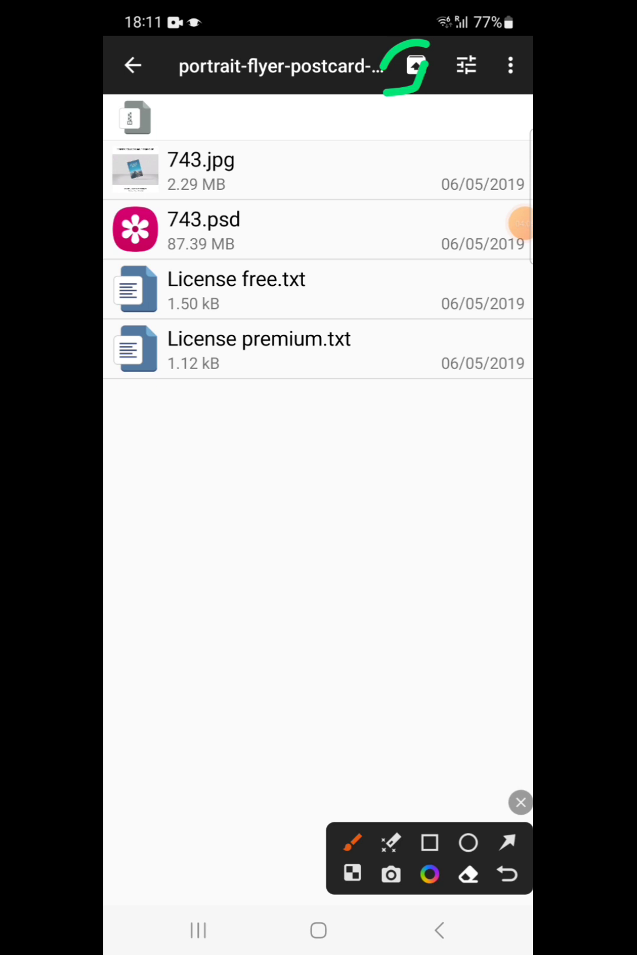
Step: Extract the four mockup files into main storage's HiShoot folder
left_click(521, 802)
left_click(415, 66)
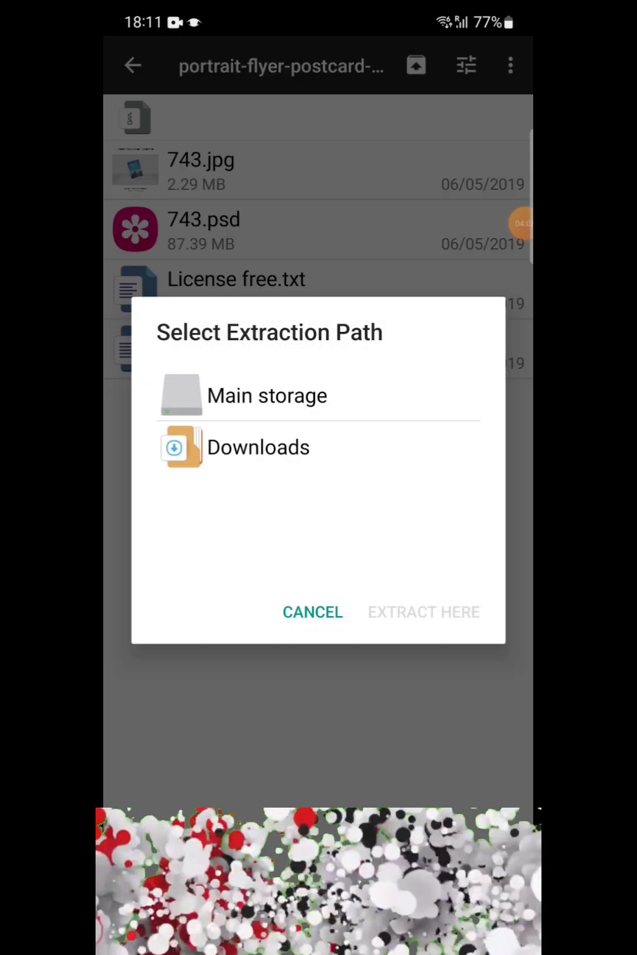
left_click(267, 395)
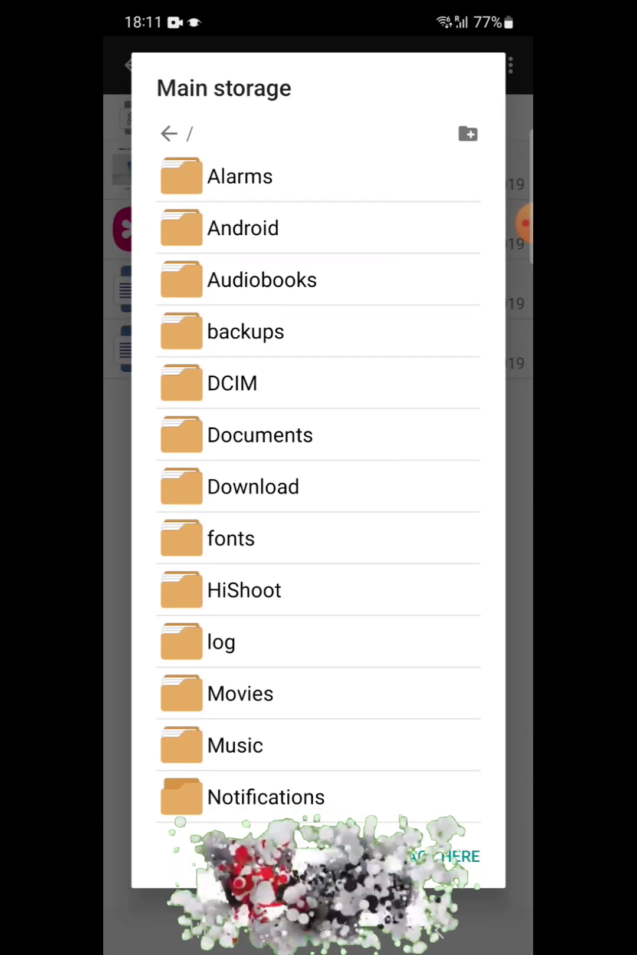
scroll(319, 478, "down", 5)
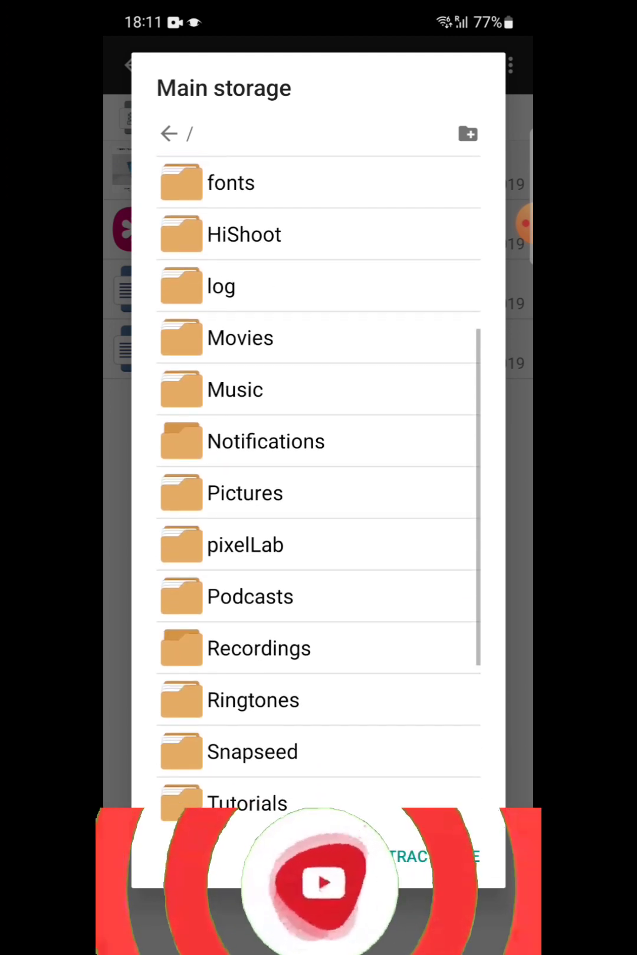
scroll(319, 478, "up", 2)
left_click(299, 339)
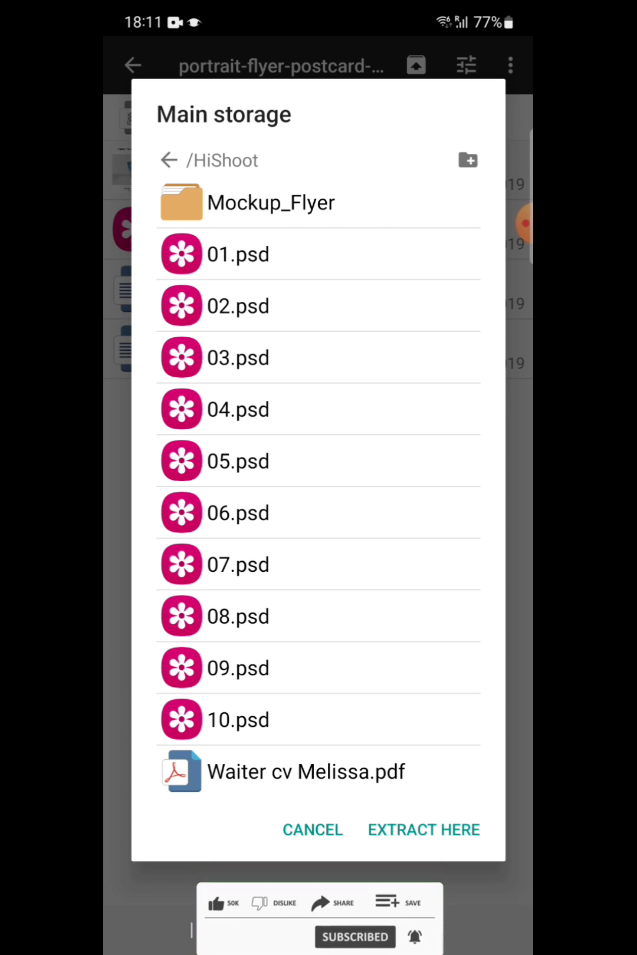
left_click(424, 830)
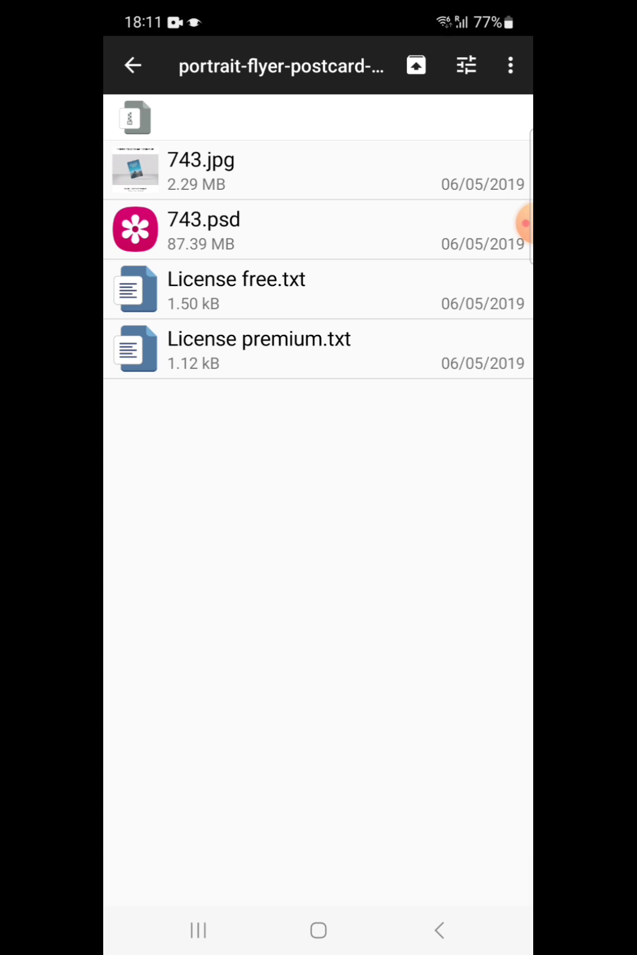
Step: Return from File Manager+ to Chrome's Google start page
left_click(440, 932)
left_click(129, 66)
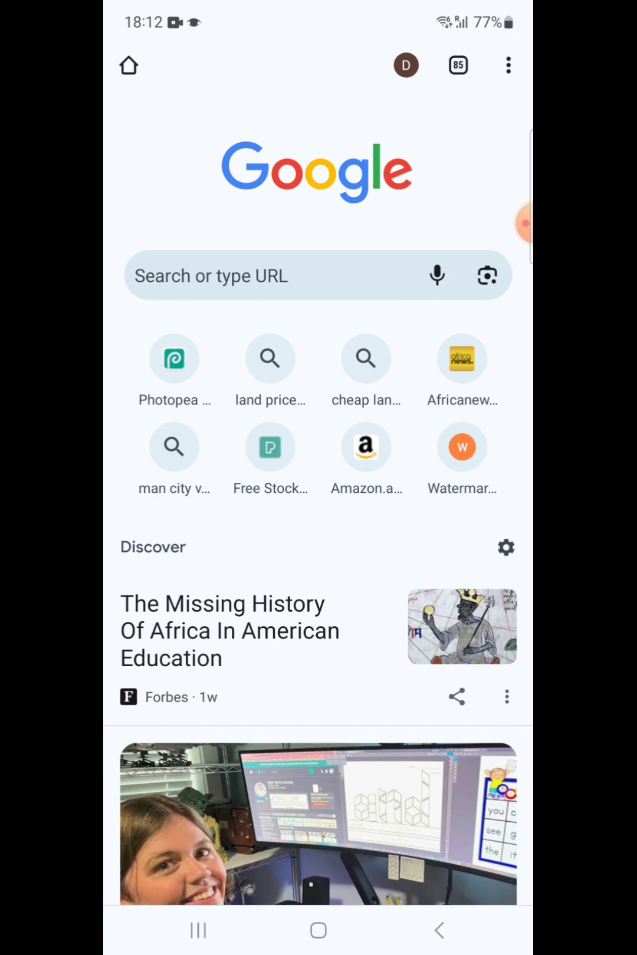
Step: Search Google for 'photopea' and open photopea.com from the results
left_click(211, 276)
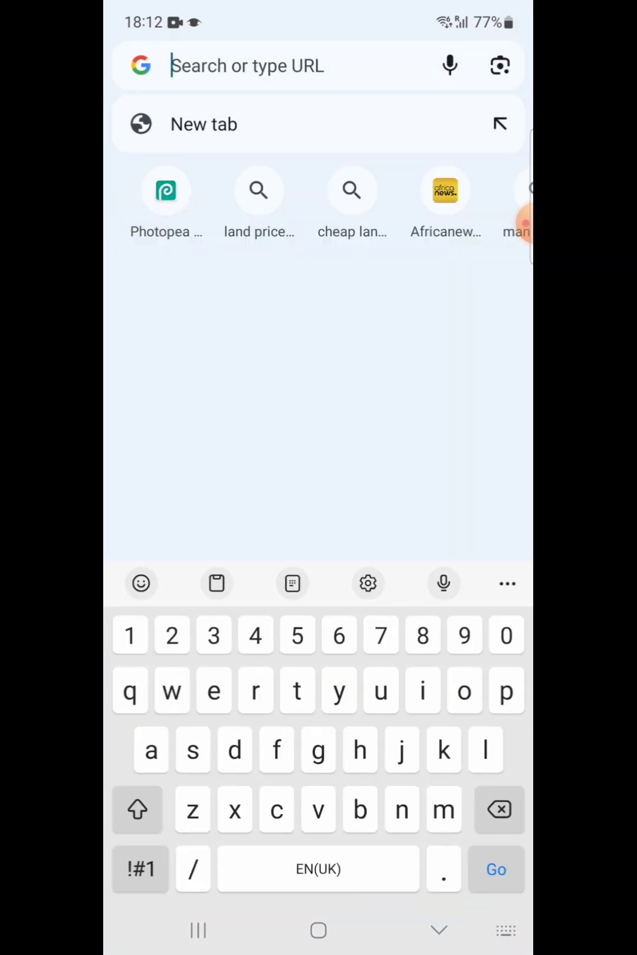
type("photopea")
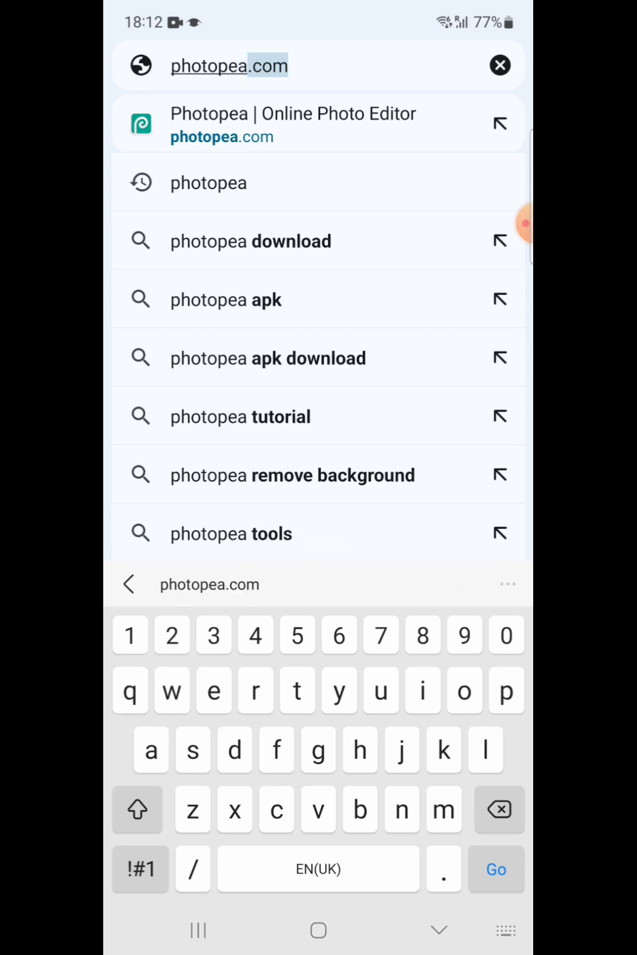
key("BackSpace")
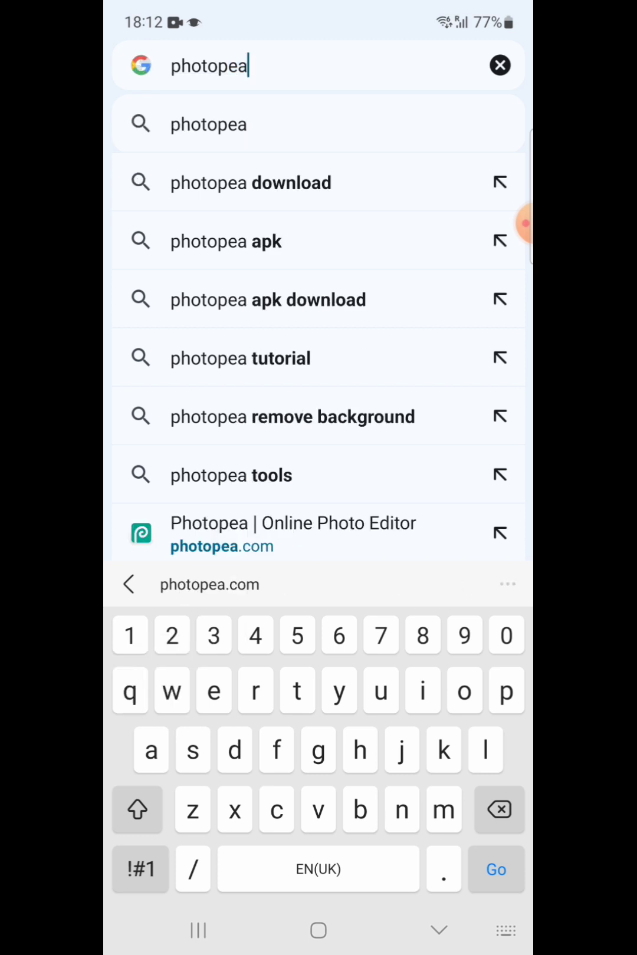
key("Return")
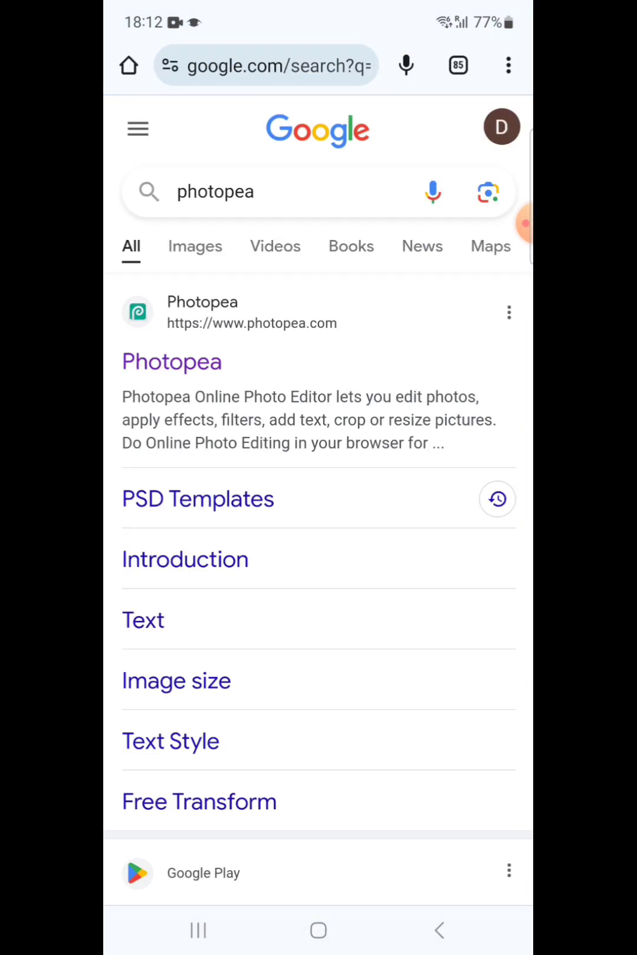
left_click(524, 225)
left_click(452, 255)
left_click_drag(313, 345, 142, 357)
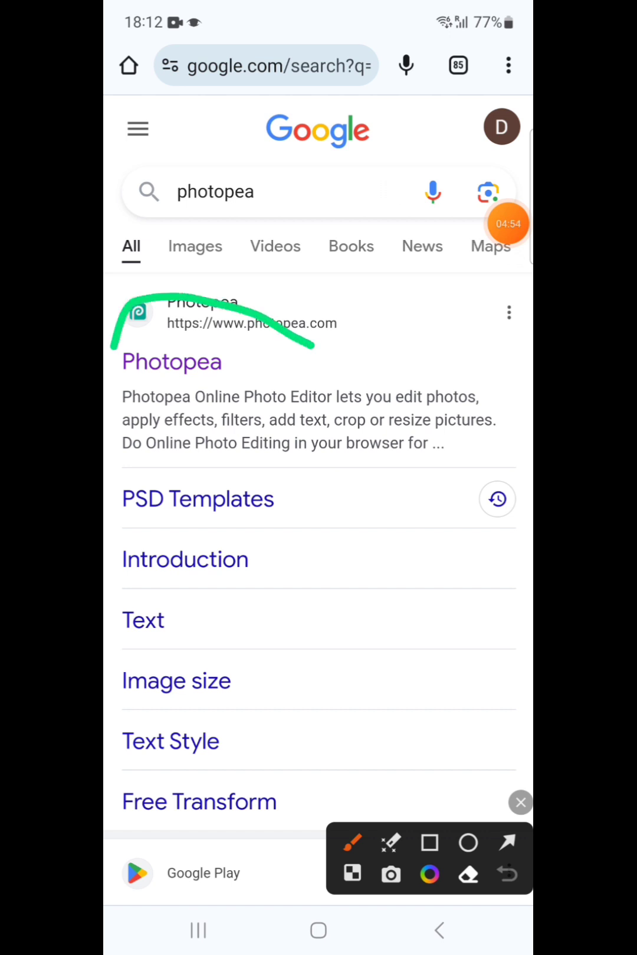
left_click(520, 803)
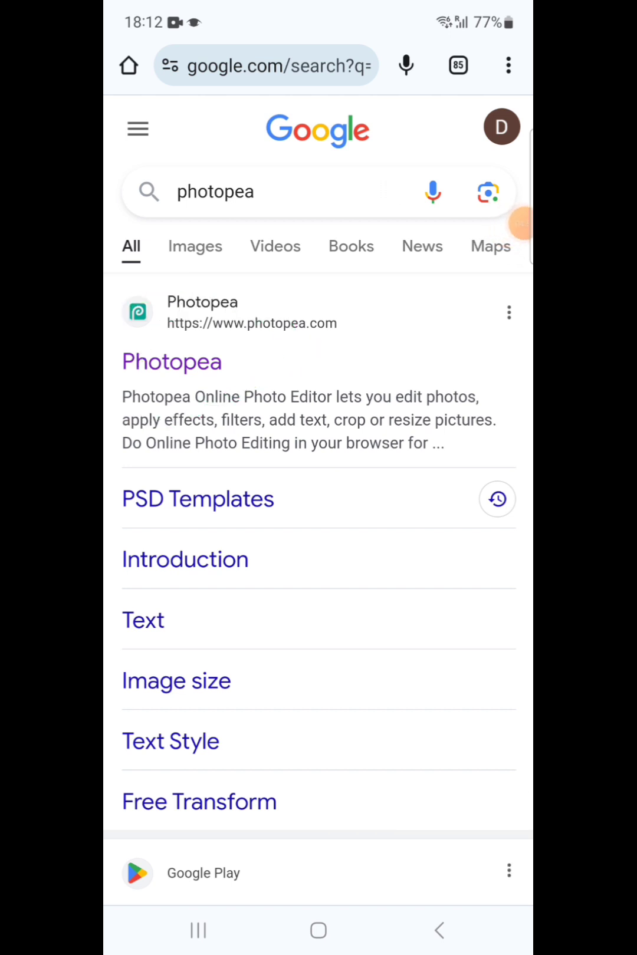
left_click(172, 363)
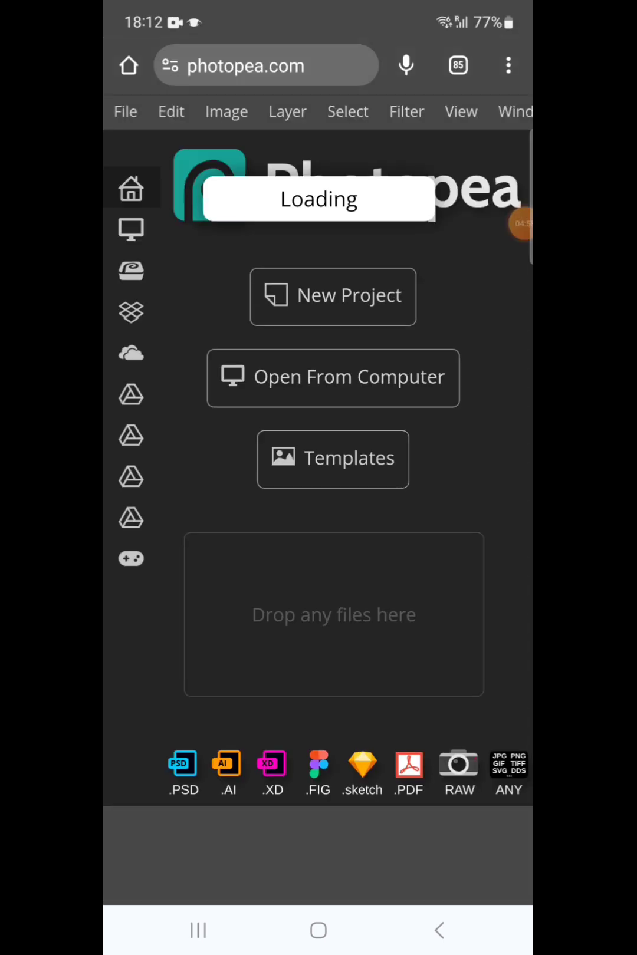
Step: Start Open From Computer and choose File Manager+ to browse the phone's main storage
left_click(525, 224)
left_click(448, 254)
mouse_move(432, 367)
left_mouse_down()
mouse_move(256, 319)
mouse_move(475, 422)
mouse_move(320, 356)
left_mouse_up()
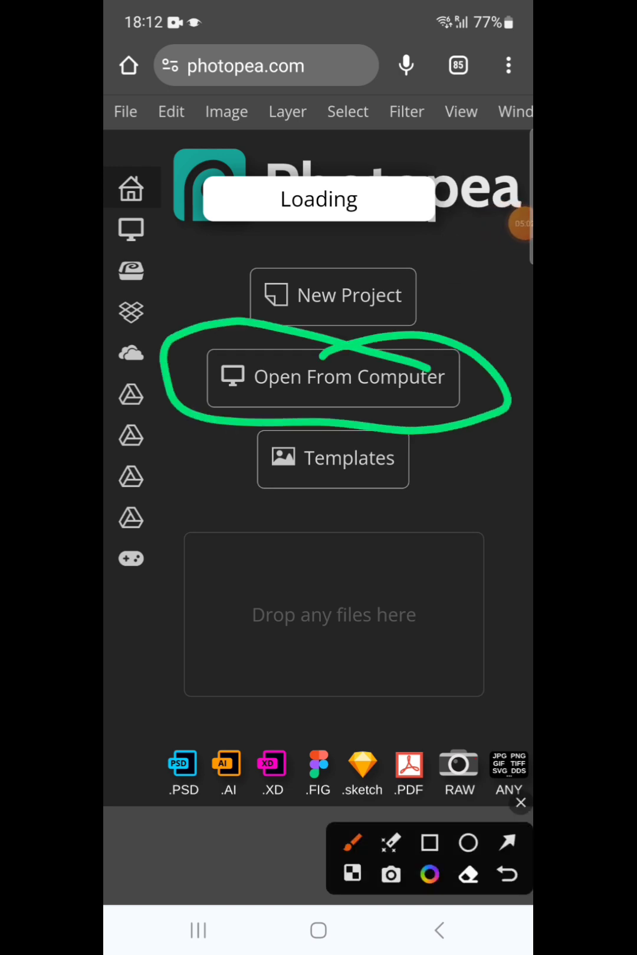
left_click(521, 803)
left_click(333, 377)
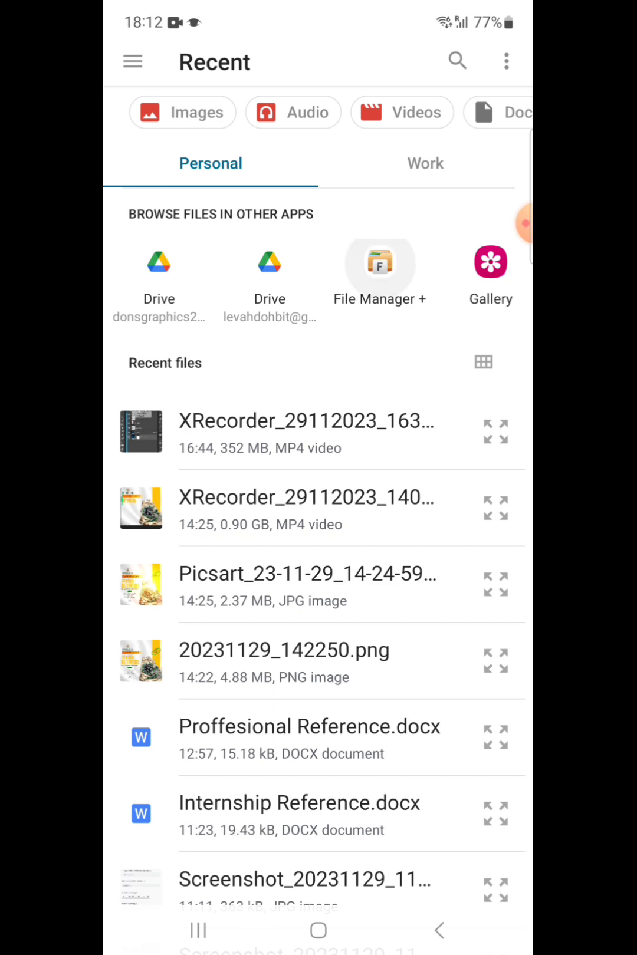
Step: Pick 743.psd from the HiShoot folder in File Manager+ and open it in Photopea
left_click(185, 160)
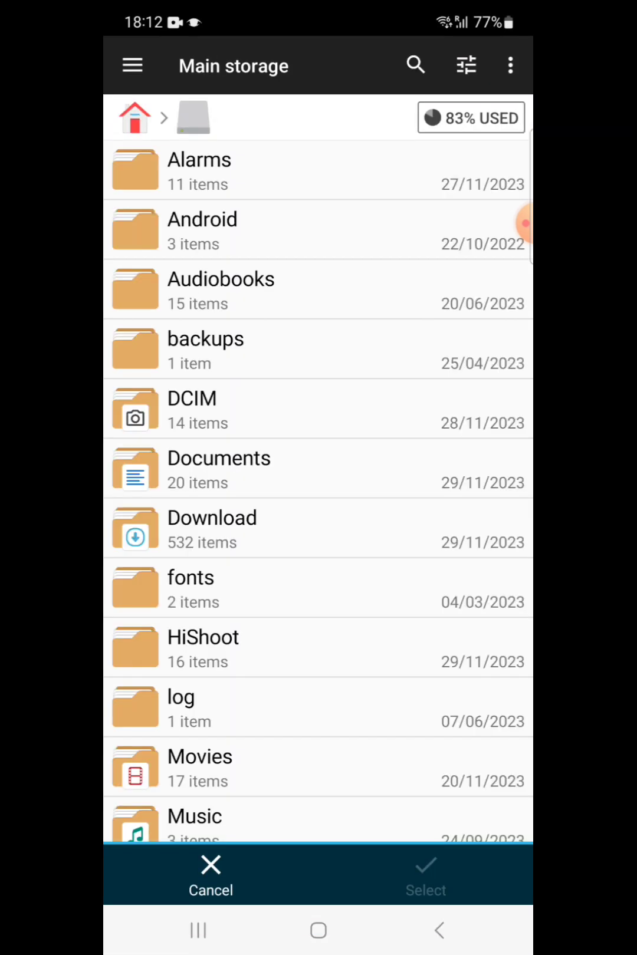
scroll(319, 485, "down", 2)
left_click(224, 500)
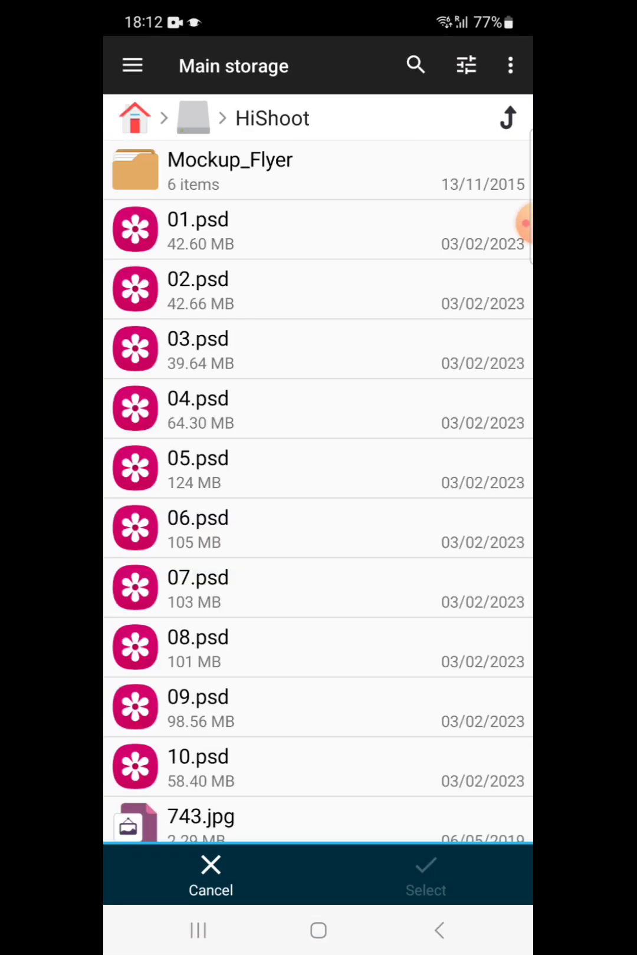
scroll(318, 485, "down", 3)
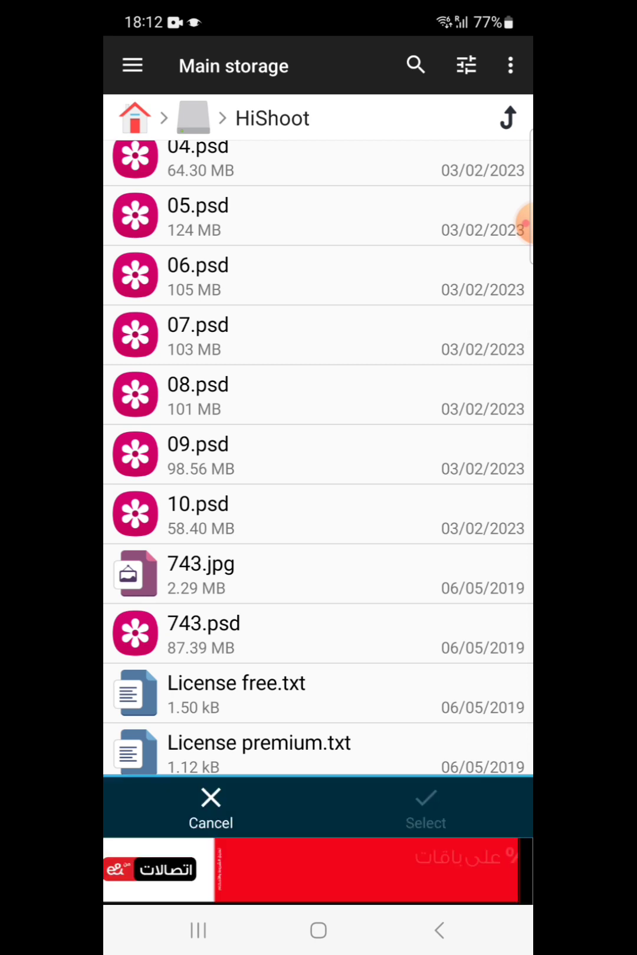
scroll(526, 224, "down", 2)
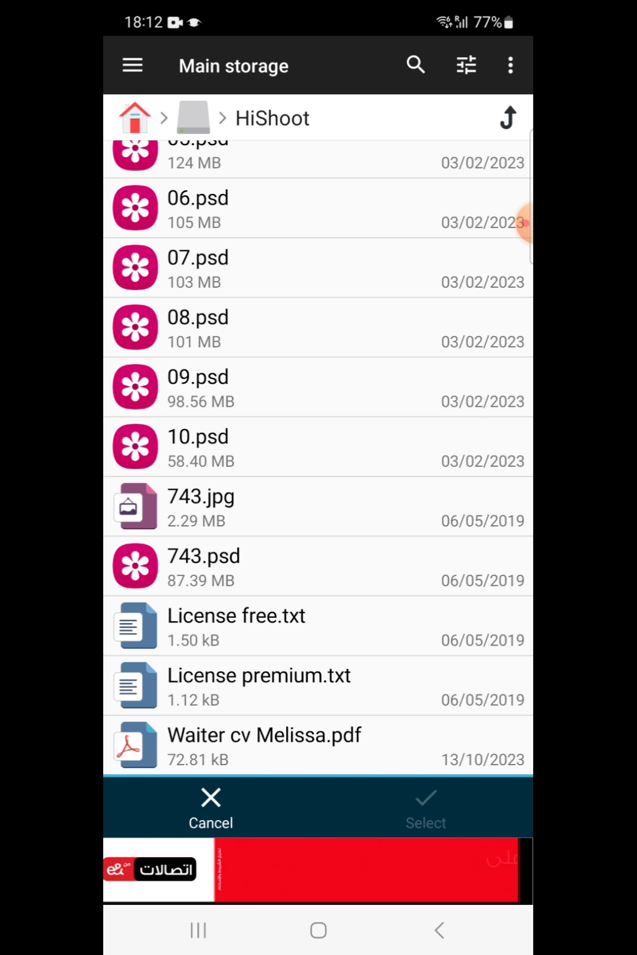
scroll(527, 224, "up", 5)
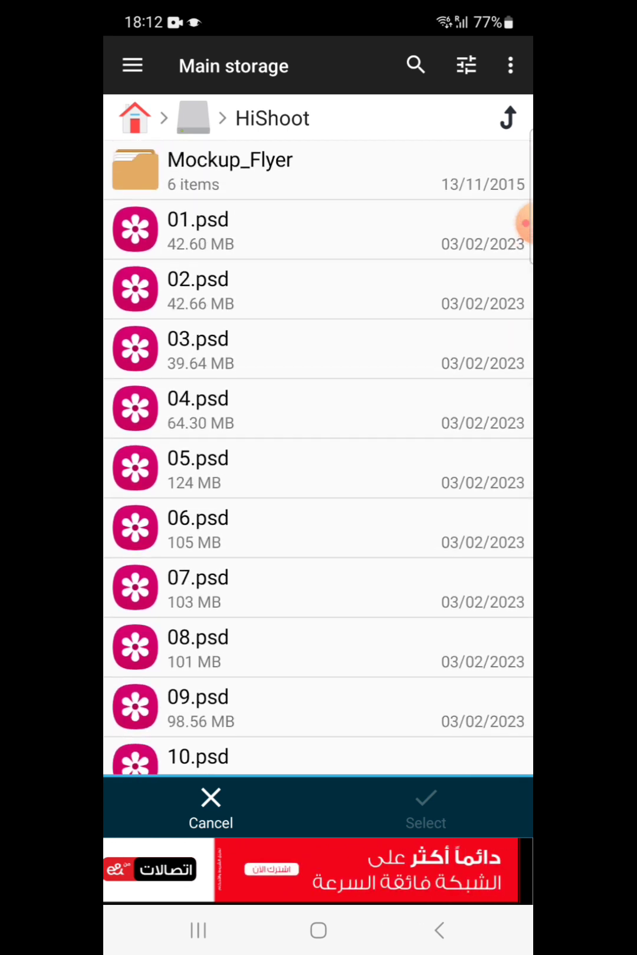
scroll(526, 225, "down", 4)
scroll(526, 224, "down", 5)
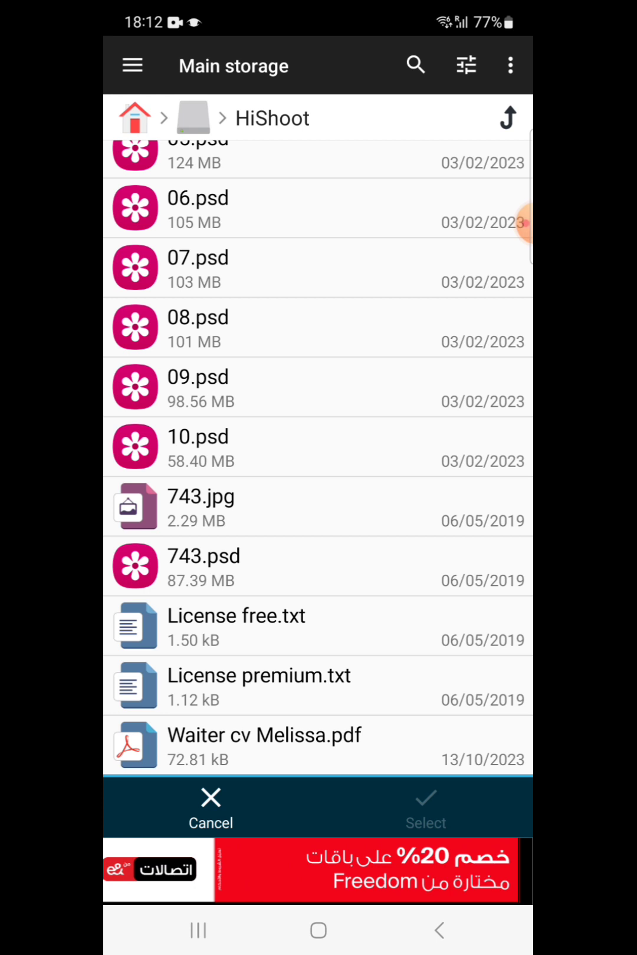
left_click(373, 565)
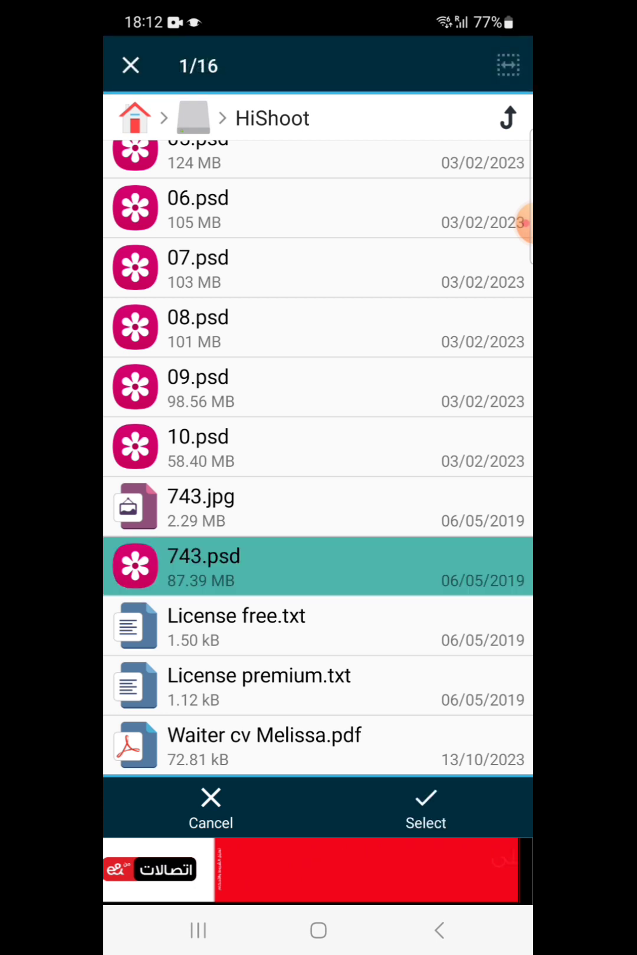
left_click(426, 802)
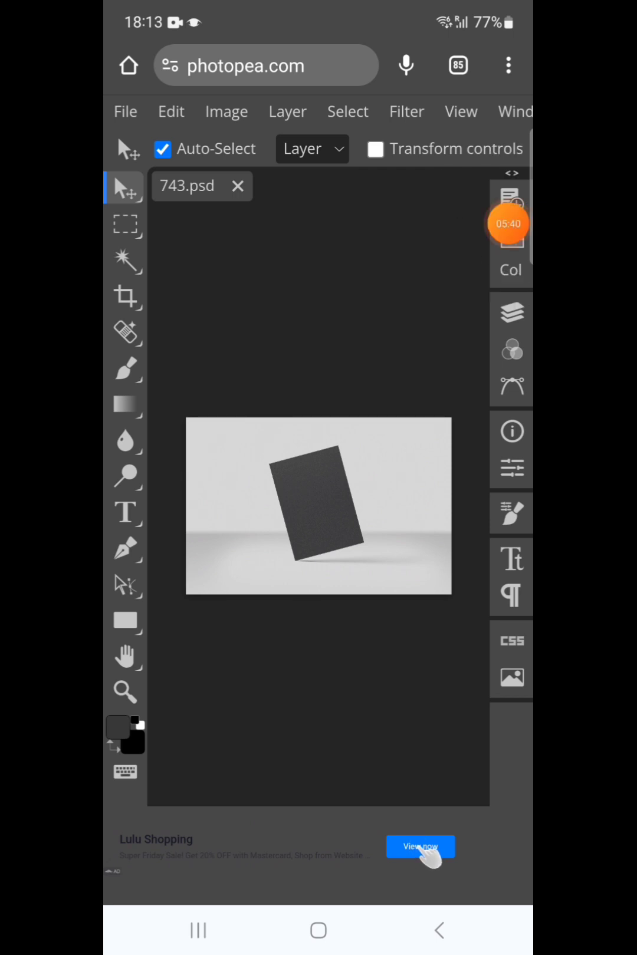
Step: Bring up the Layers panel for the 743.psd mockup
left_click_drag(515, 275, 524, 288)
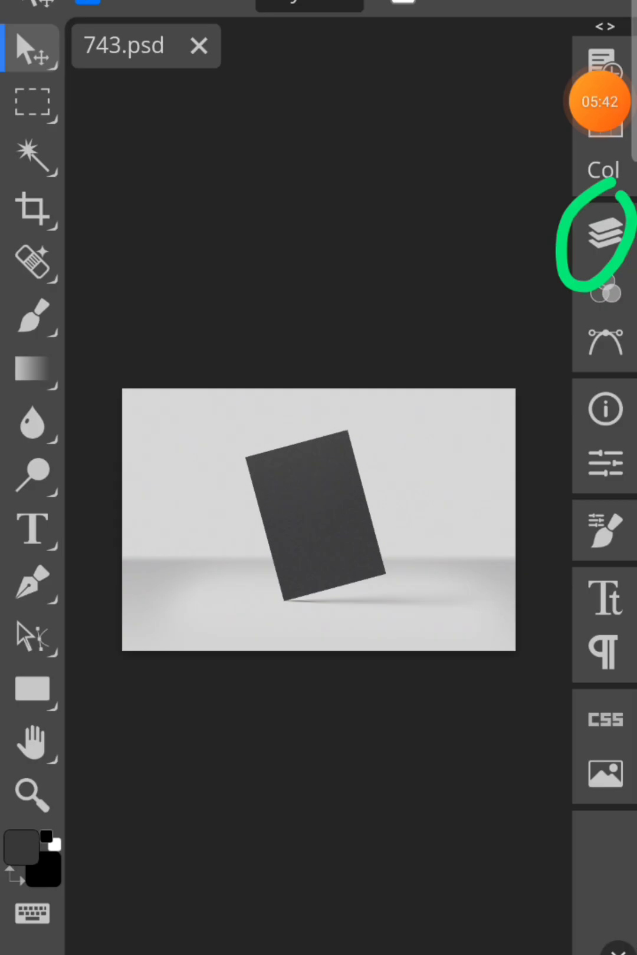
left_click(605, 234)
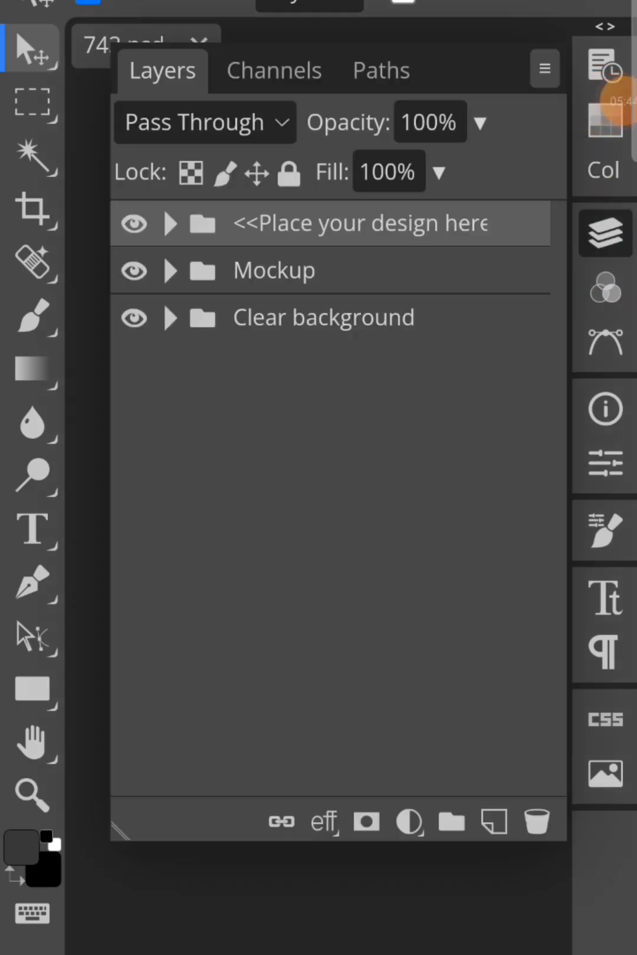
left_click(614, 102)
left_click(512, 150)
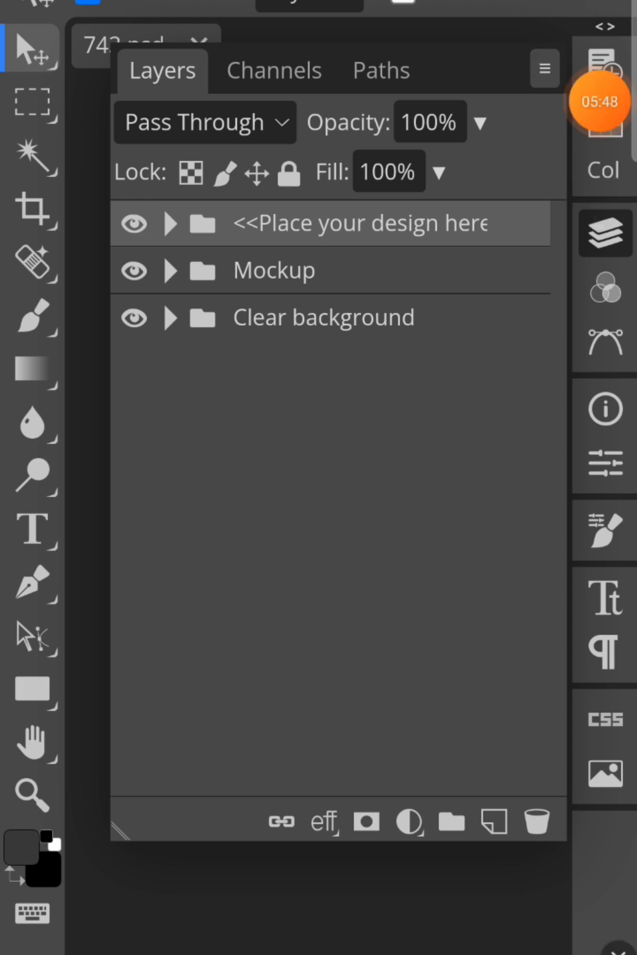
mouse_move(149, 197)
left_mouse_down()
mouse_move(120, 222)
mouse_move(164, 184)
left_mouse_up()
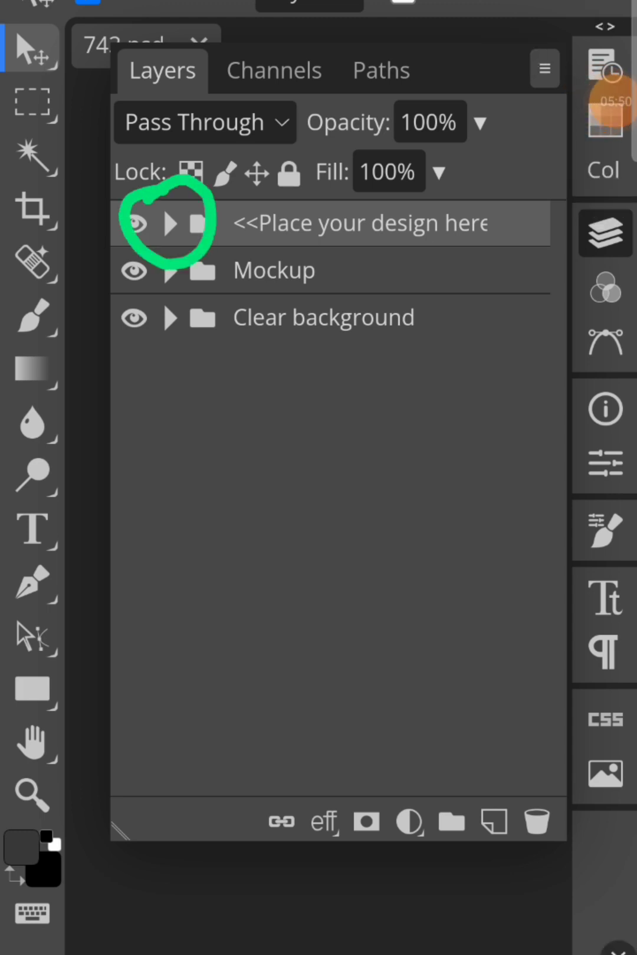
left_click(614, 101)
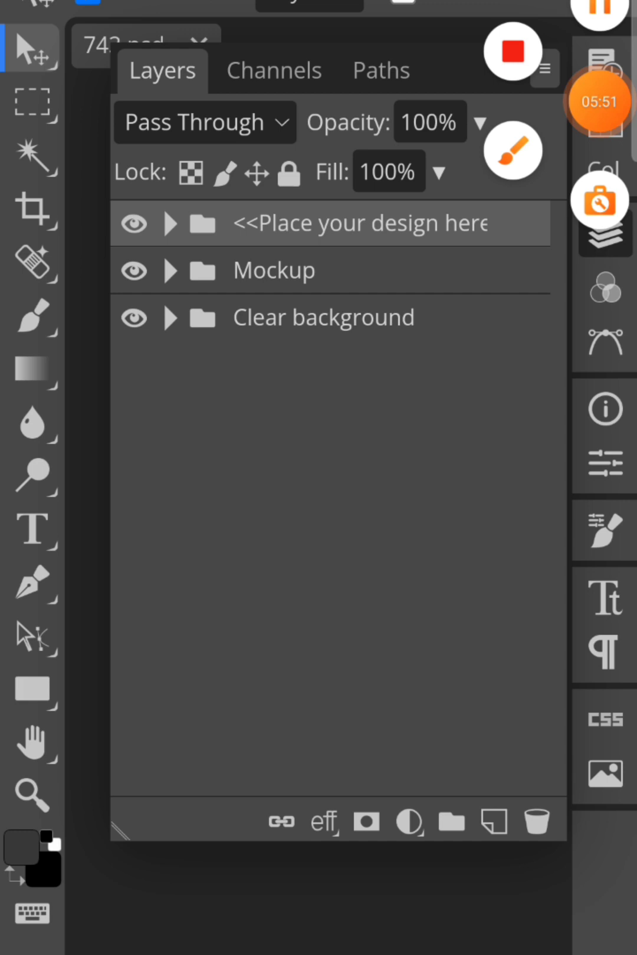
left_click(601, 101)
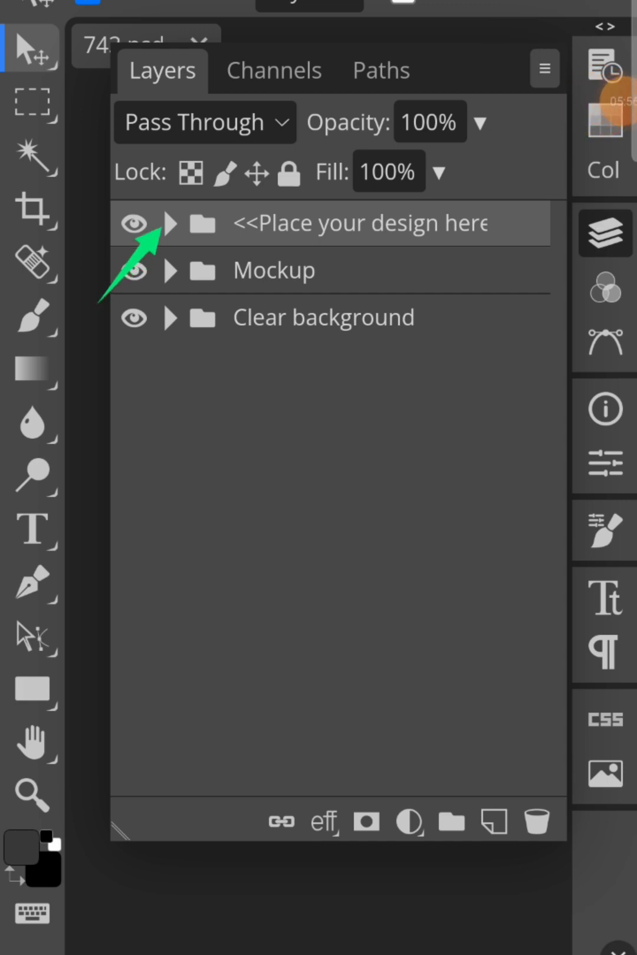
Step: Toggle the top 'Place your design here' group's visibility, then expand it to show Flyer
left_click(135, 224)
left_click(134, 223)
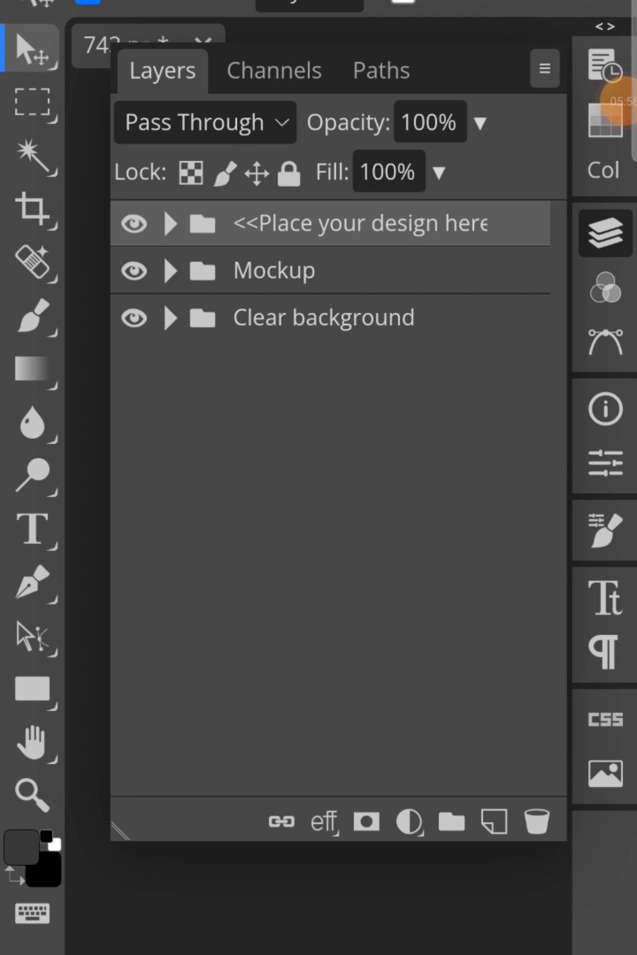
left_click(170, 223)
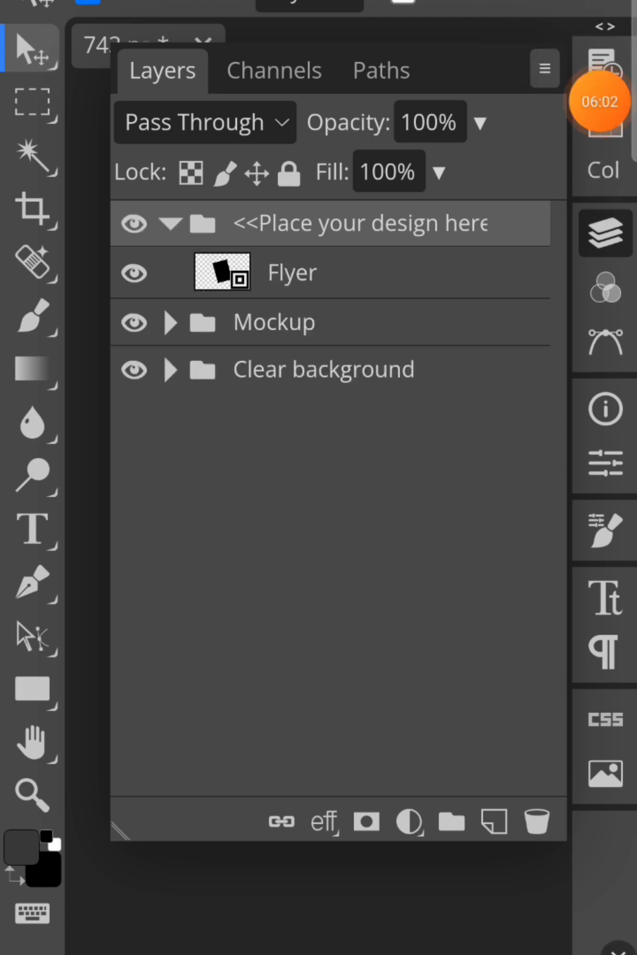
Step: Open the Flyer smart object in a new tab from its layer thumbnail
mouse_move(212, 246)
left_mouse_down()
mouse_move(204, 321)
mouse_move(205, 239)
mouse_move(232, 302)
mouse_move(251, 281)
left_mouse_up()
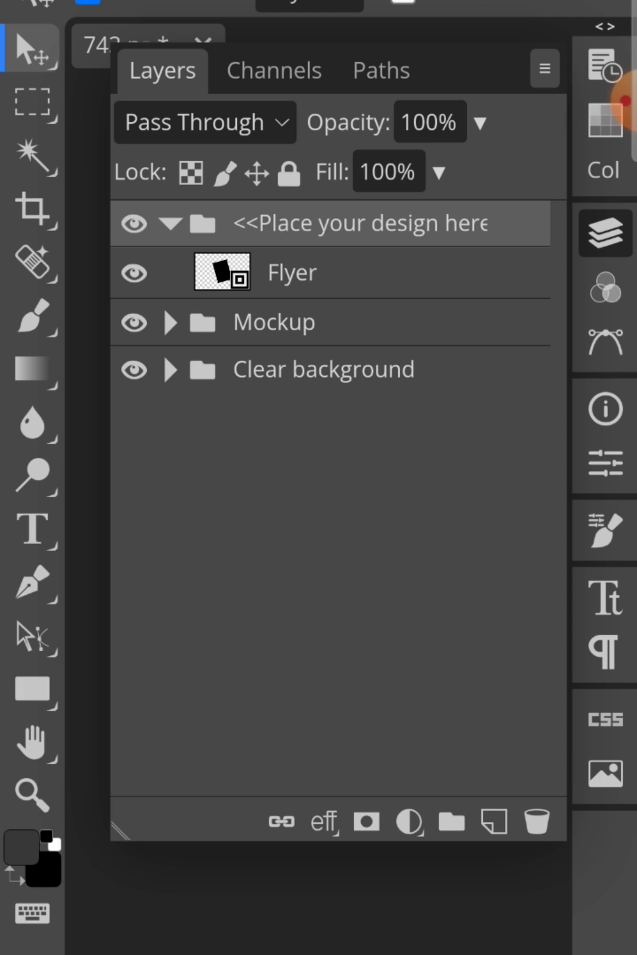
double_click(222, 272)
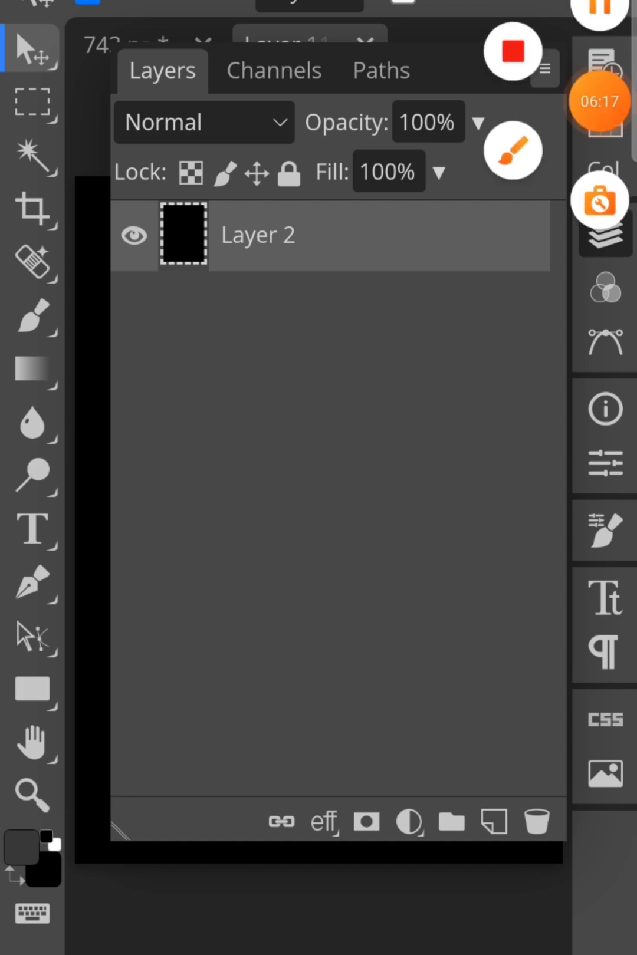
Step: Hide Layer 2 in the Flyer smart object and close the Layers panel
mouse_move(137, 184)
left_mouse_down()
mouse_move(153, 275)
mouse_move(159, 196)
left_mouse_up()
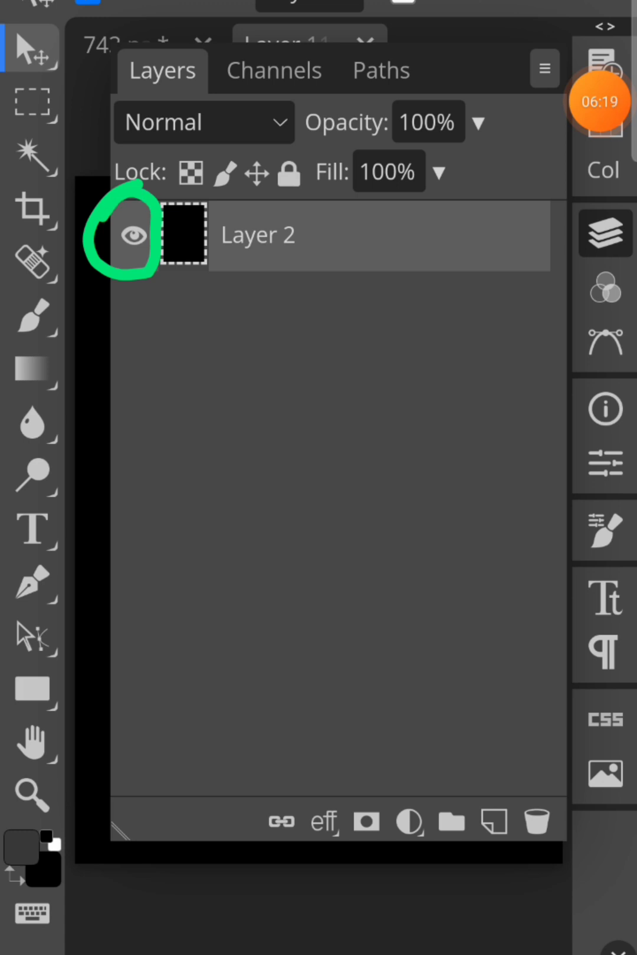
left_click(134, 236)
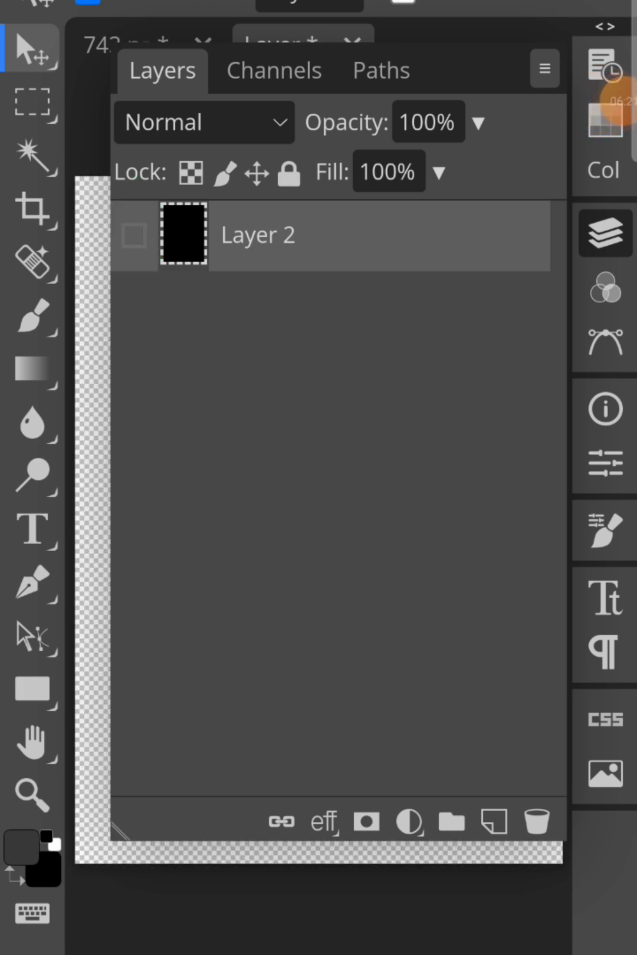
right_click(295, 246)
left_click(363, 271)
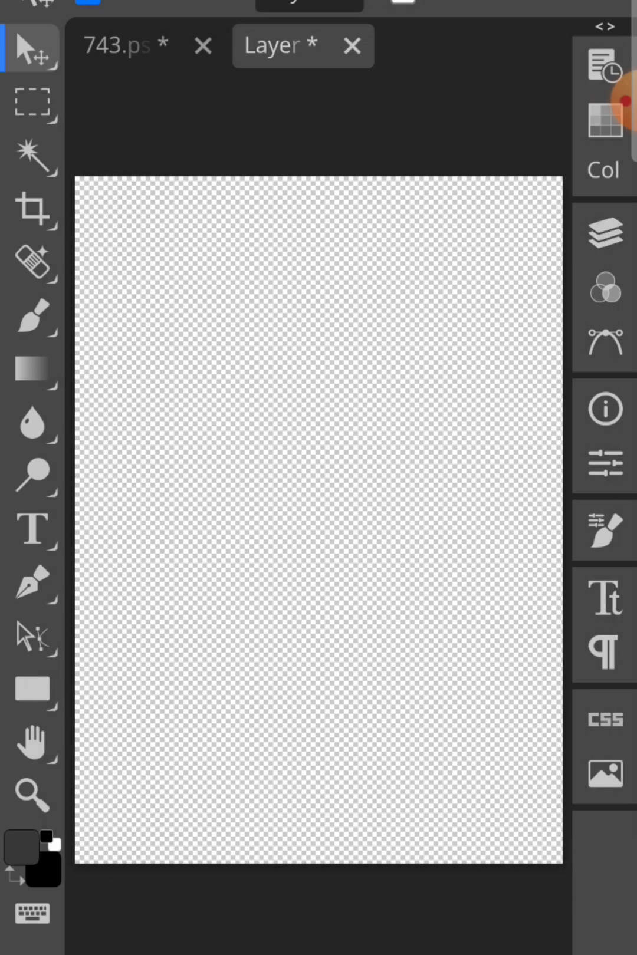
left_click(612, 100)
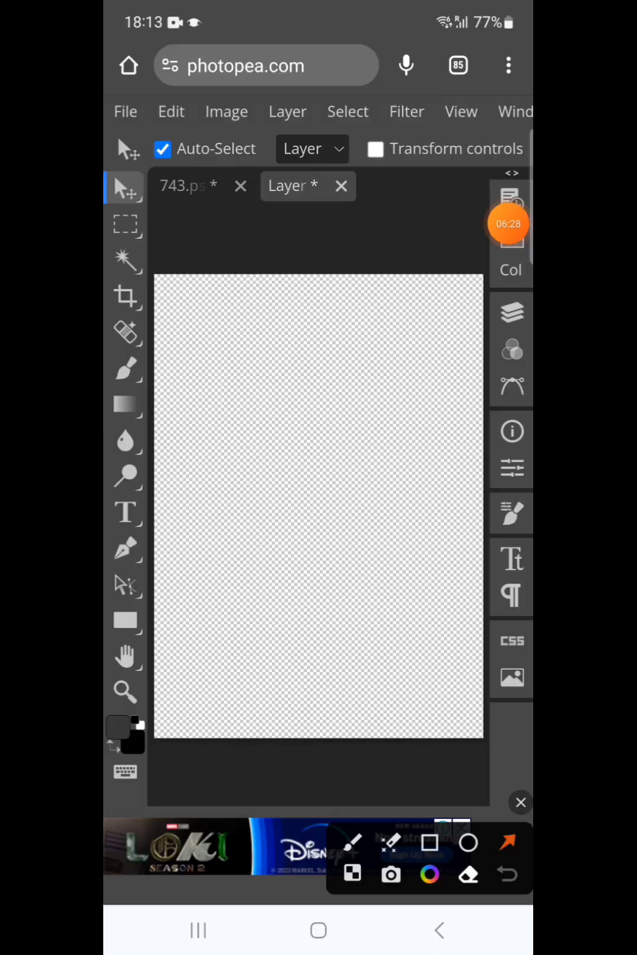
Step: Use File > Open and choose Media to browse the phone's pictures
left_click_drag(190, 278, 125, 118)
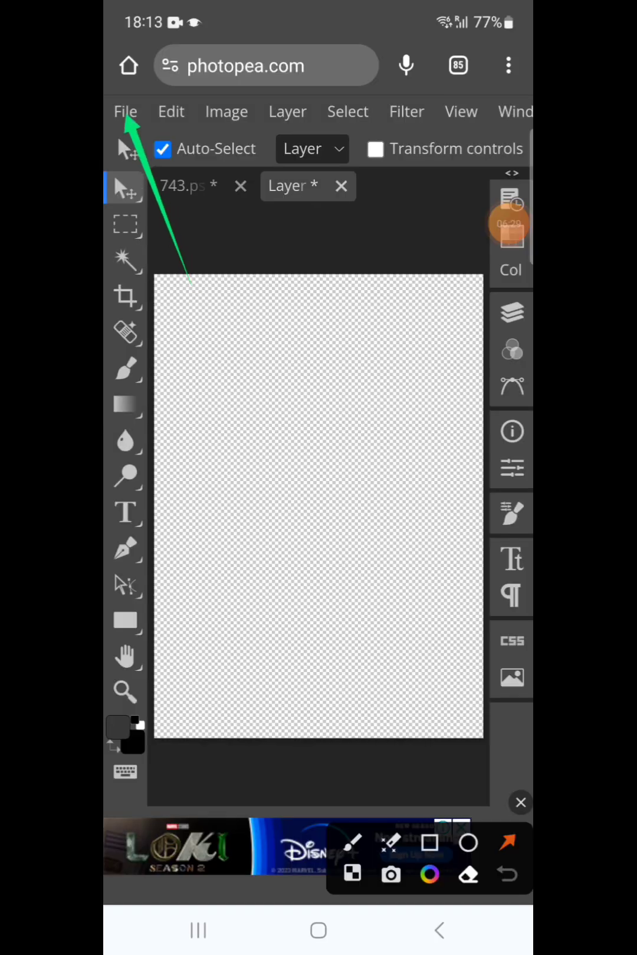
left_click(521, 802)
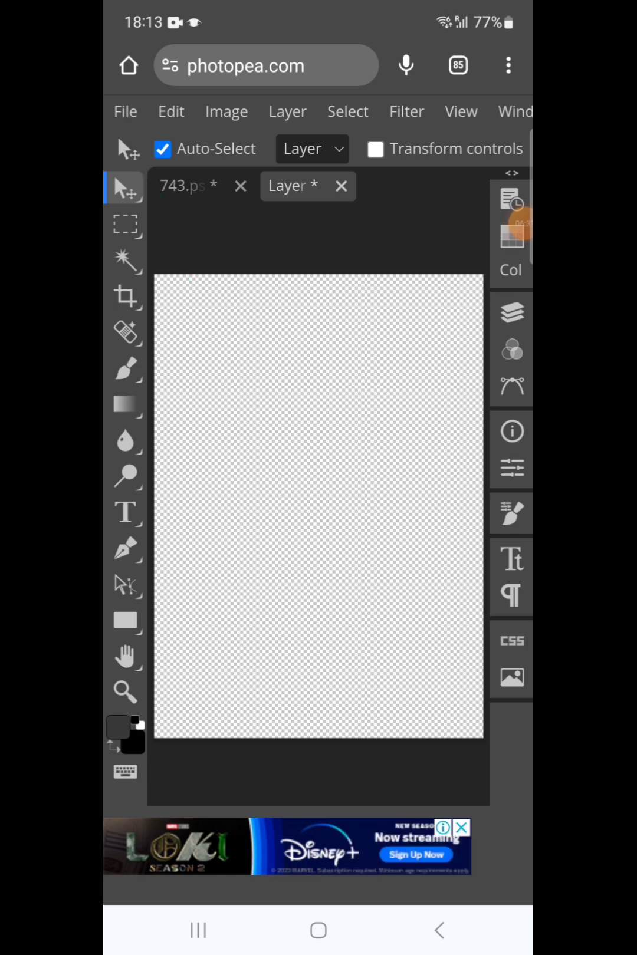
left_click(125, 112)
left_click(160, 181)
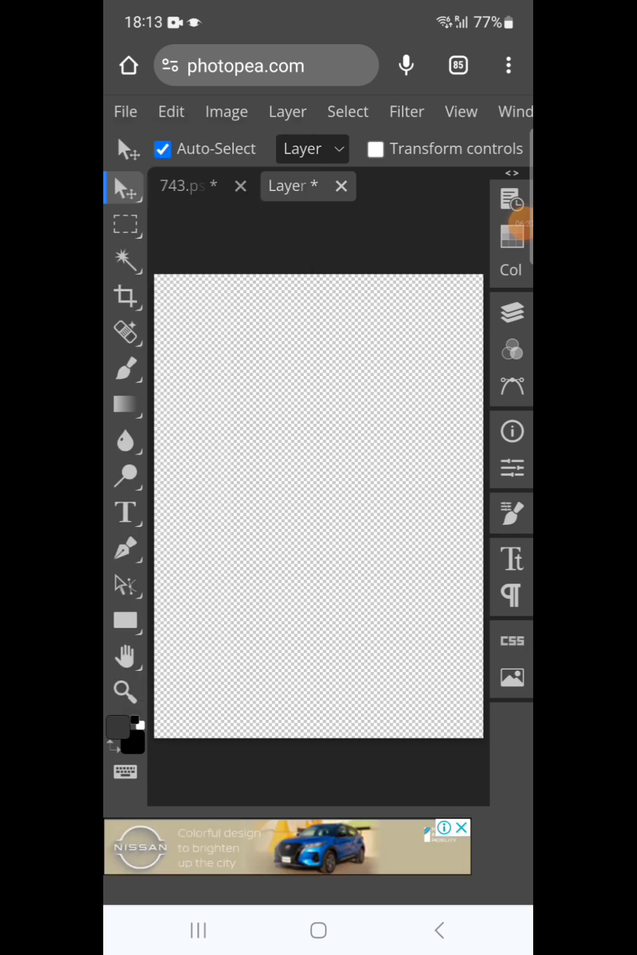
left_click(443, 821)
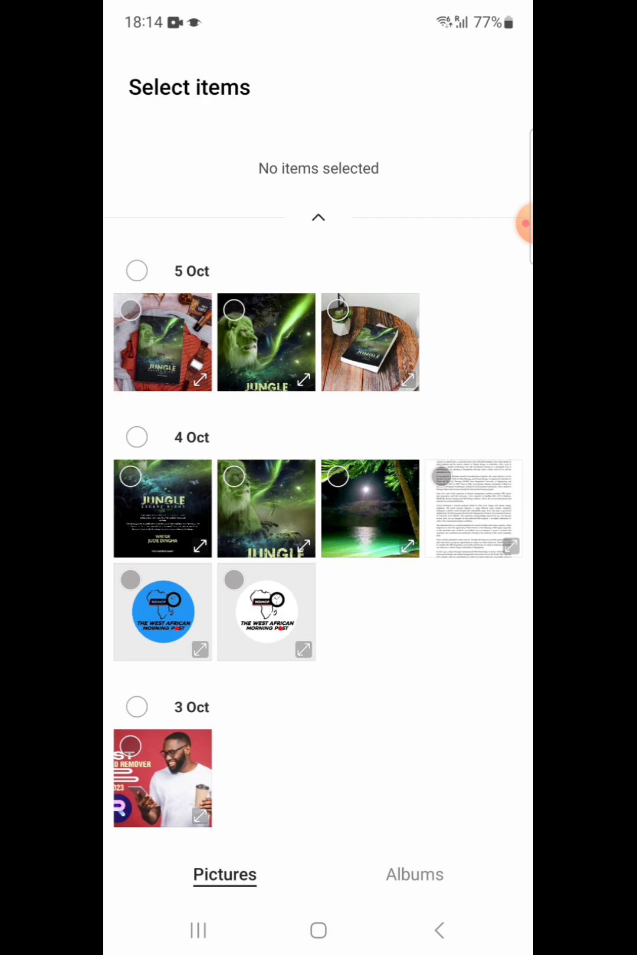
Step: Select the second 4 Oct lion jungle poster and confirm with Done
left_click(266, 508)
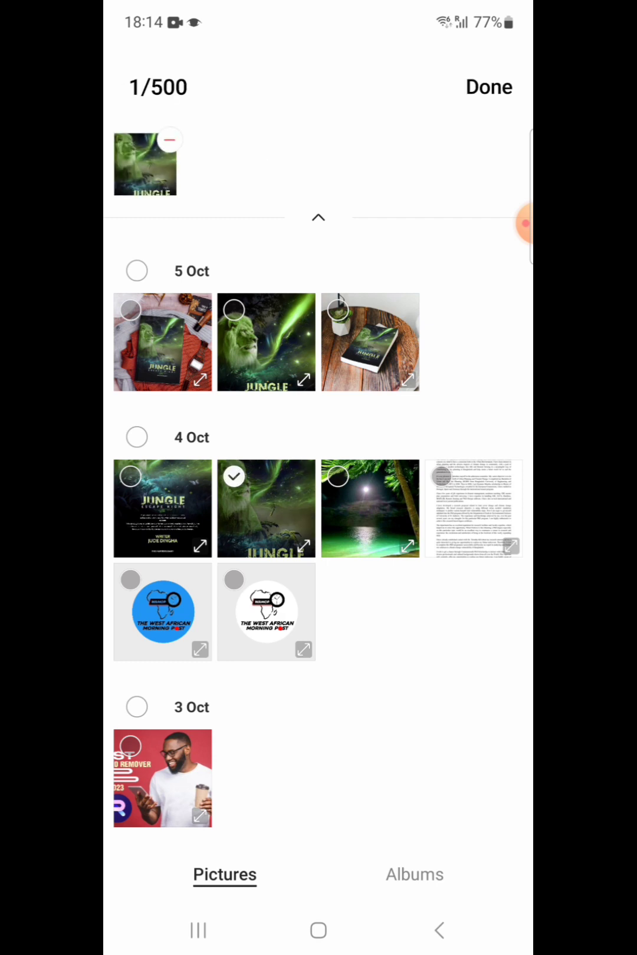
left_click(488, 87)
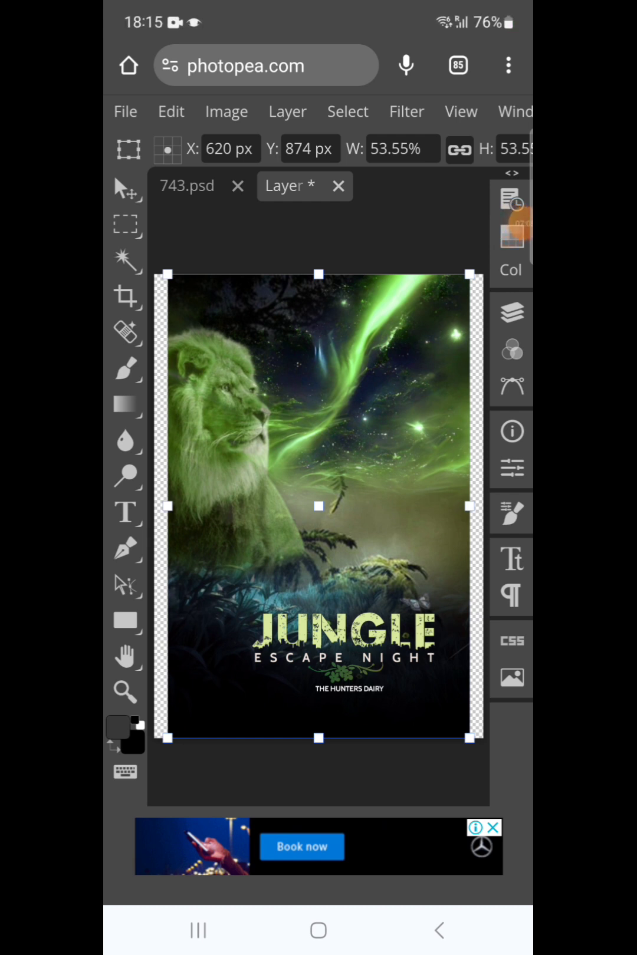
Step: Scale the lion jungle poster to about 58% and move it to cover the Flyer canvas
left_click(509, 224)
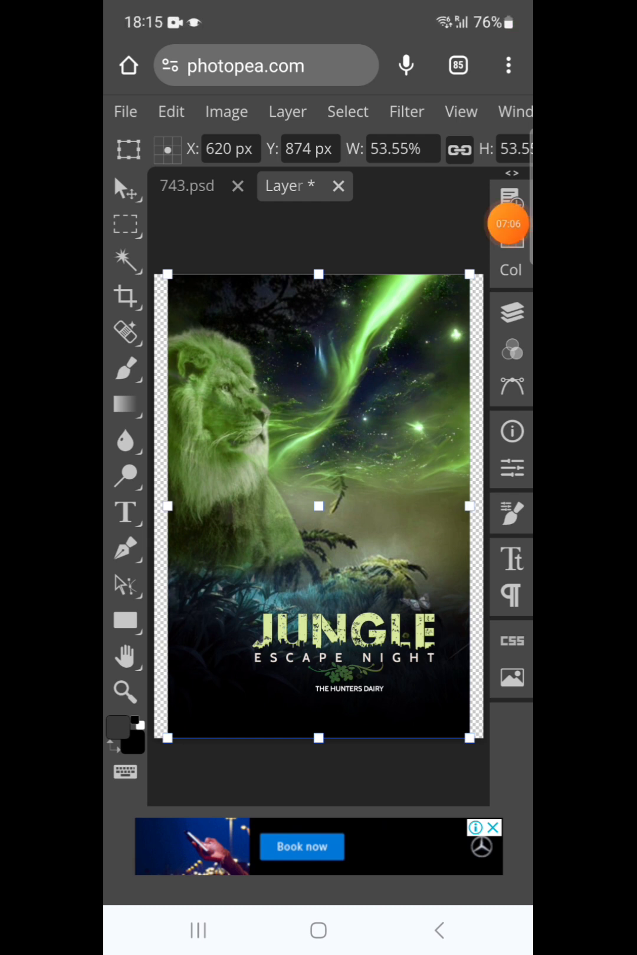
left_click(450, 254)
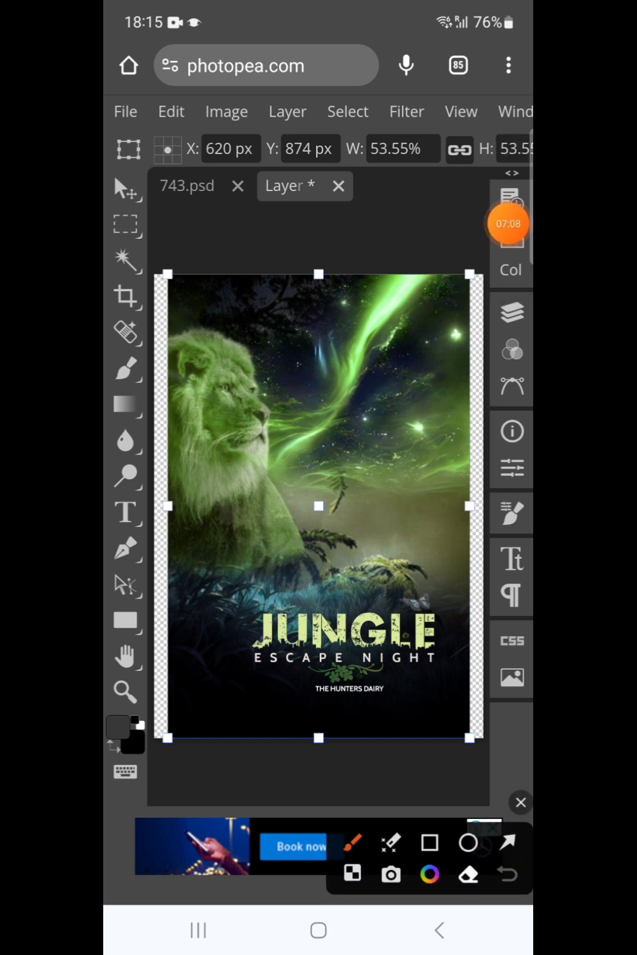
left_click_drag(157, 391, 163, 712)
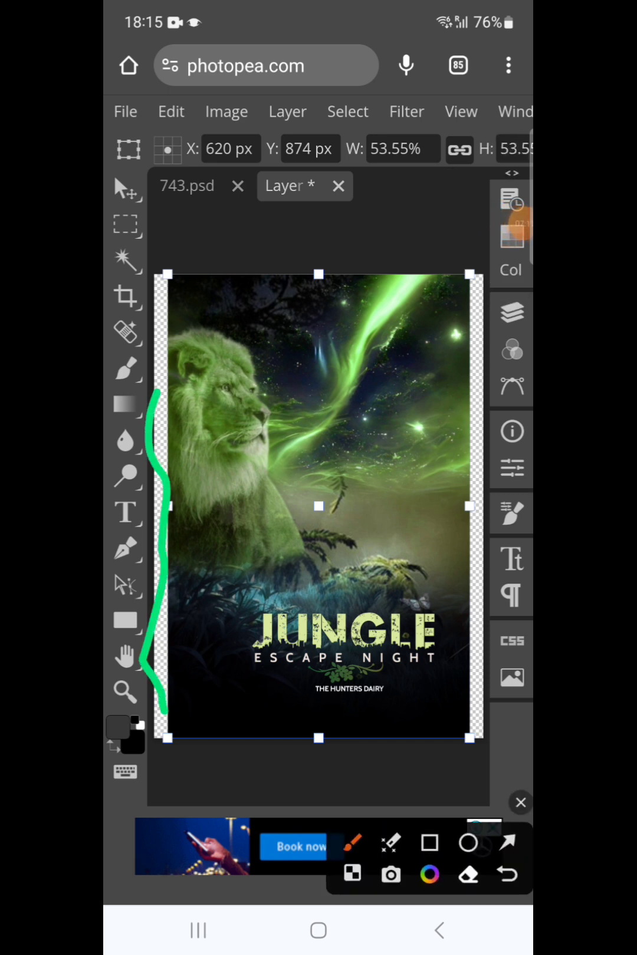
left_click_drag(479, 451, 471, 716)
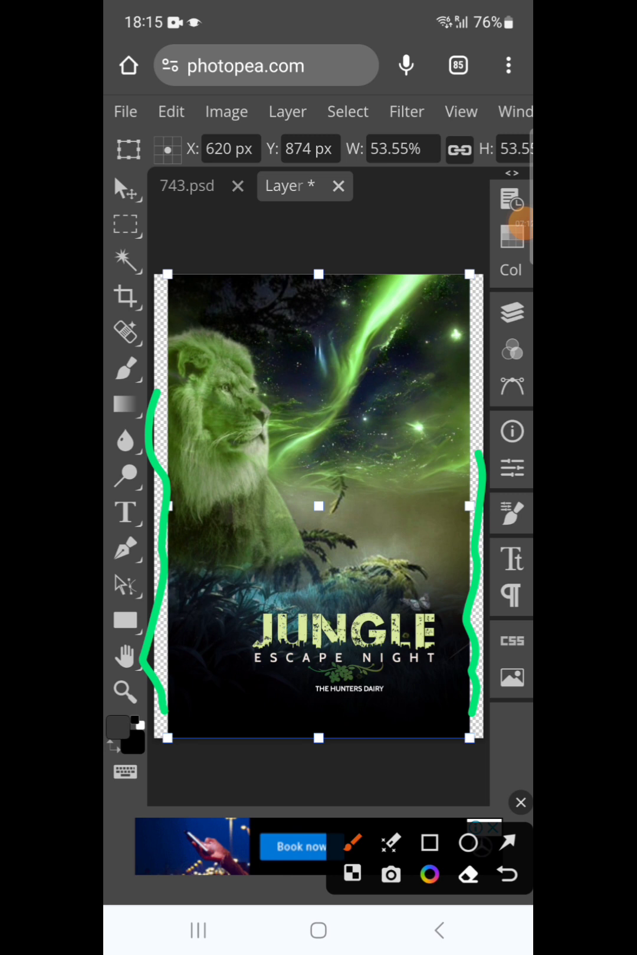
left_click(521, 803)
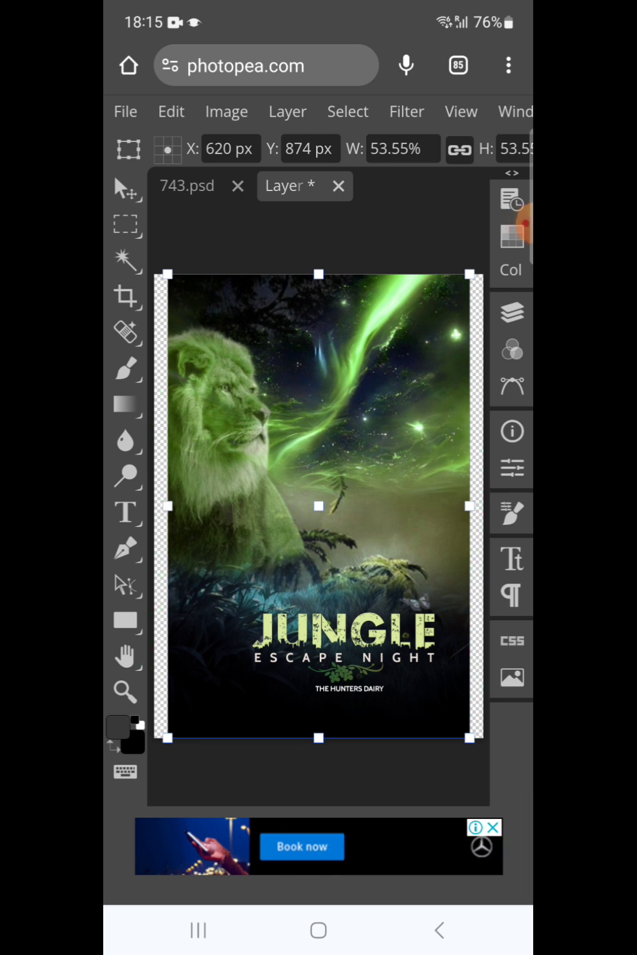
left_click_drag(469, 739, 487, 767)
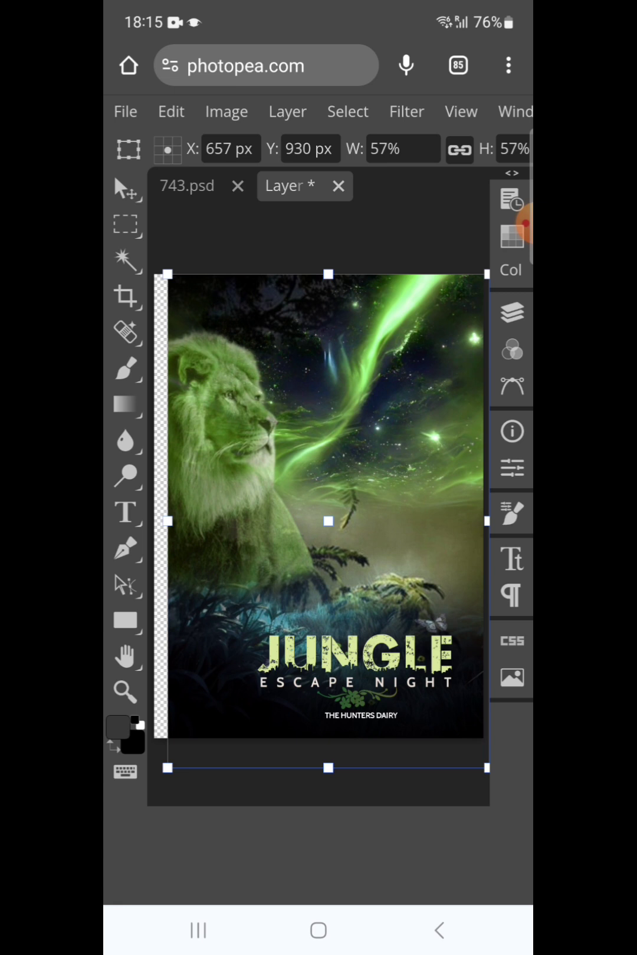
mouse_move(328, 523)
left_mouse_down()
mouse_move(318, 522)
mouse_move(322, 506)
mouse_move(303, 496)
left_mouse_up()
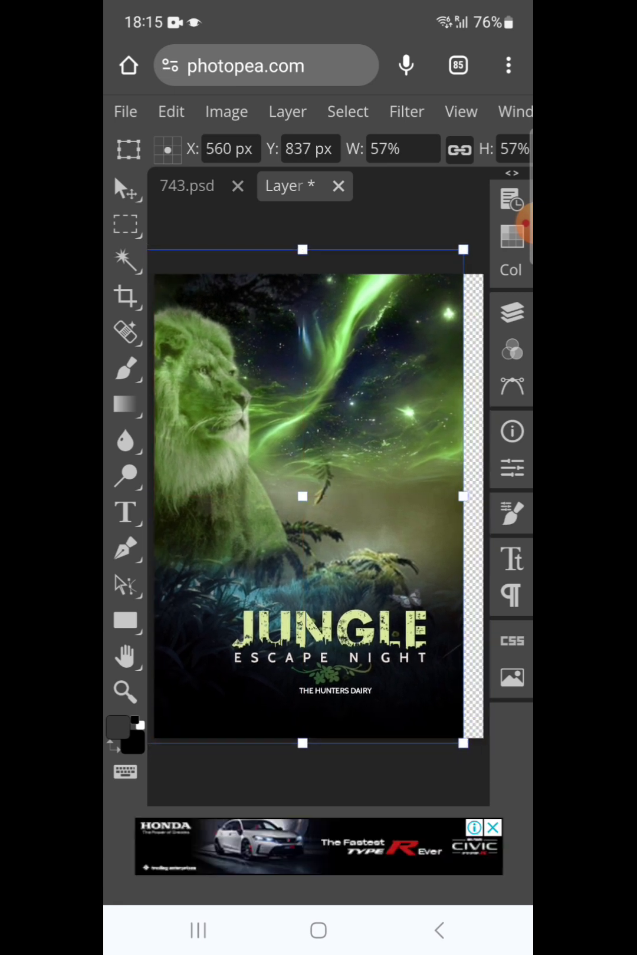
left_click_drag(463, 744, 474, 753)
mouse_move(307, 500)
left_mouse_down()
mouse_move(323, 506)
mouse_move(319, 506)
left_mouse_up()
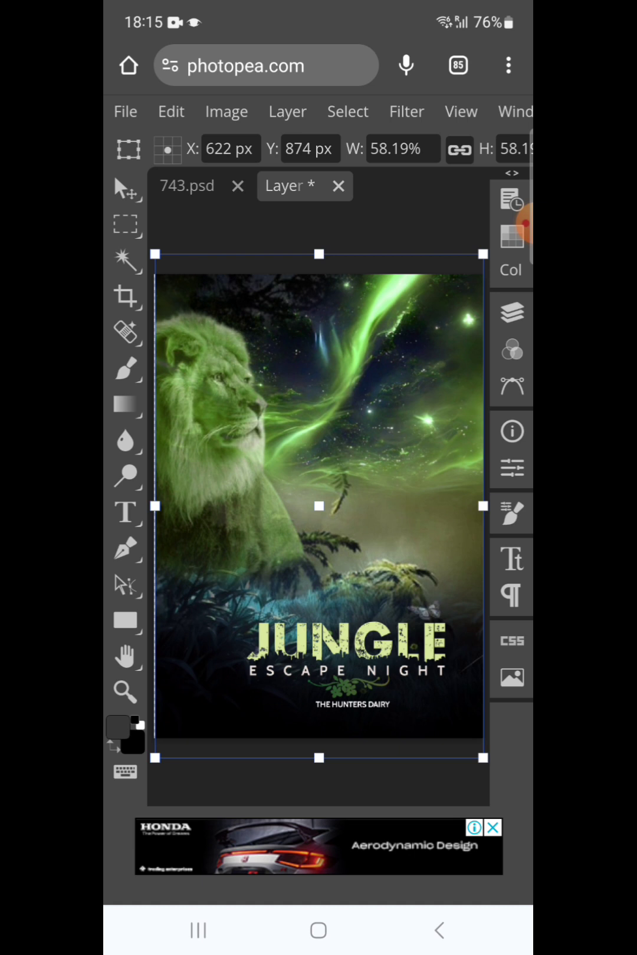
left_click(524, 224)
left_click(448, 256)
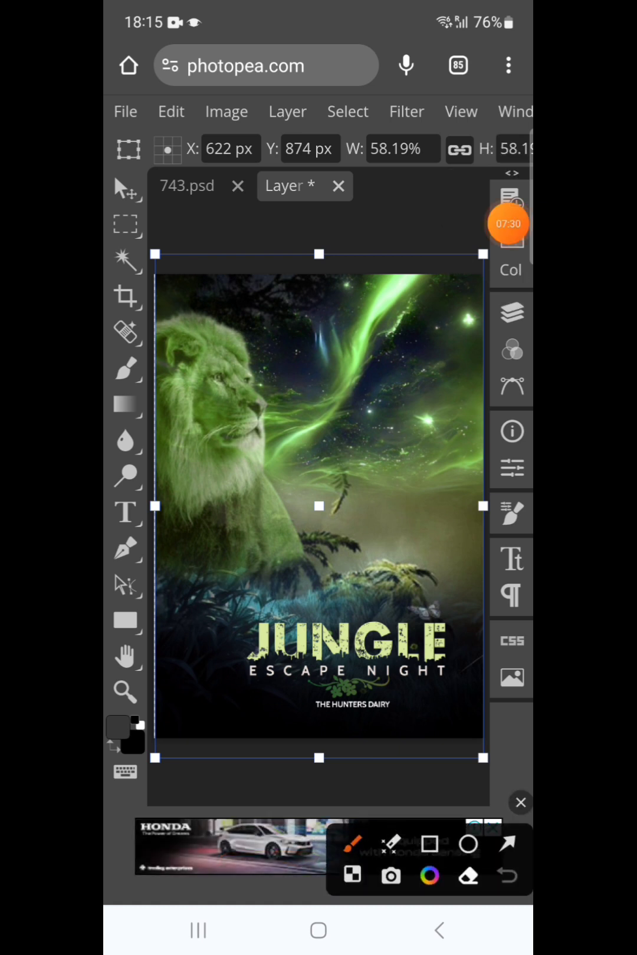
mouse_move(130, 92)
left_mouse_down()
mouse_move(132, 145)
mouse_move(109, 99)
left_mouse_up()
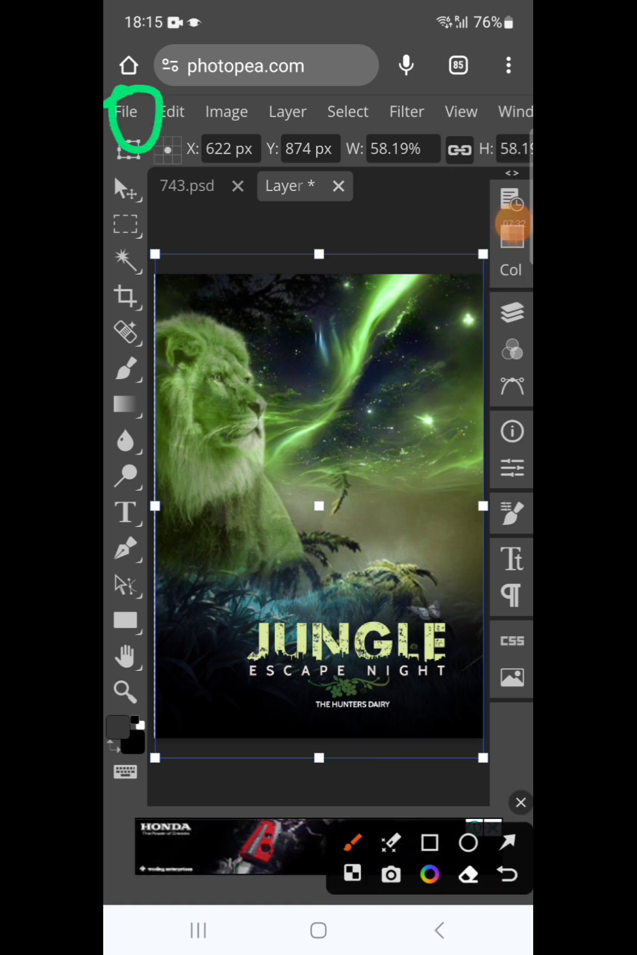
Step: Save the resized poster back into the Flyer smart object with File > Save
left_click(521, 803)
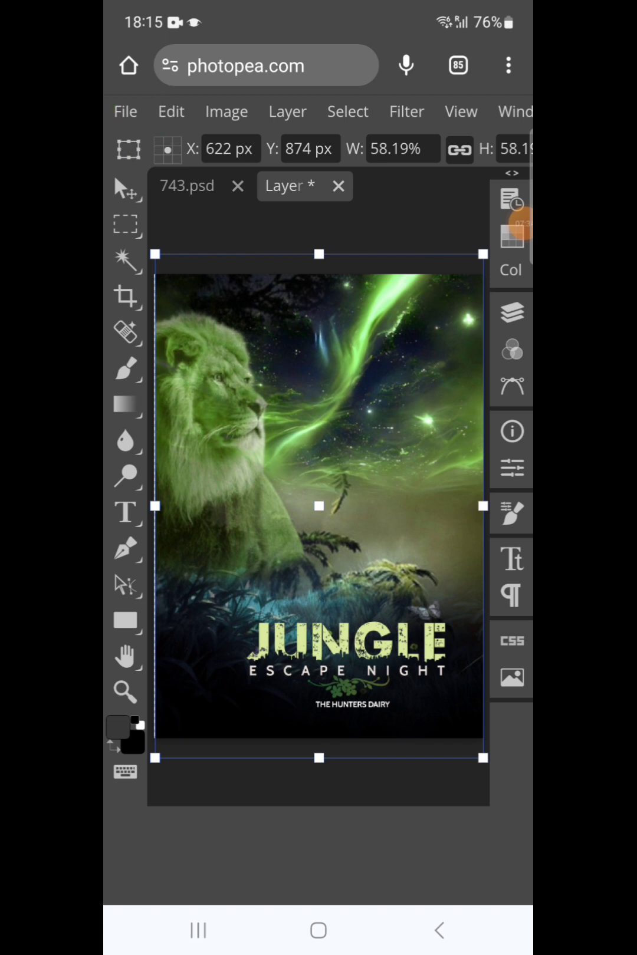
left_click(125, 111)
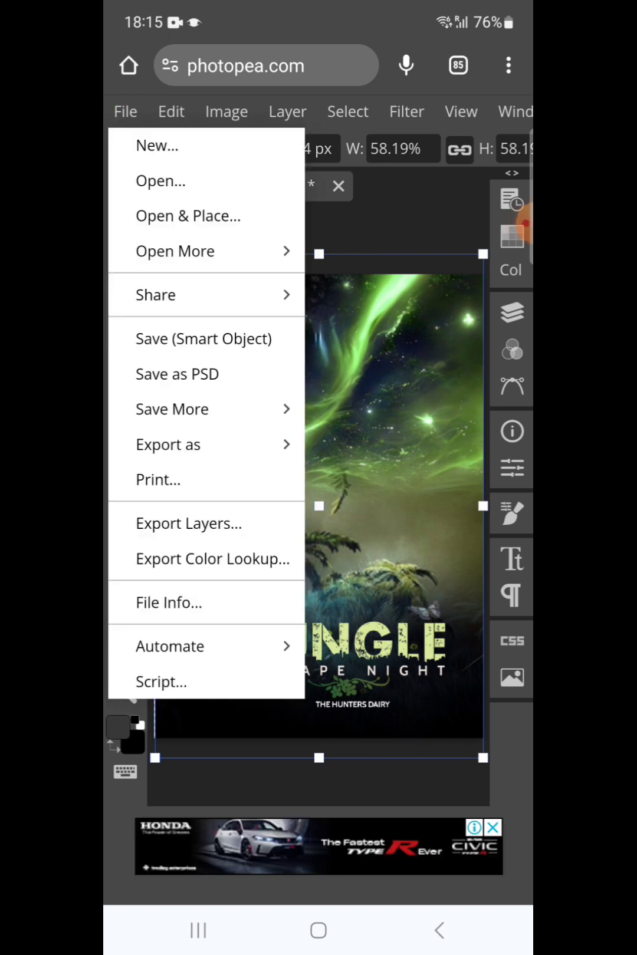
left_click(507, 223)
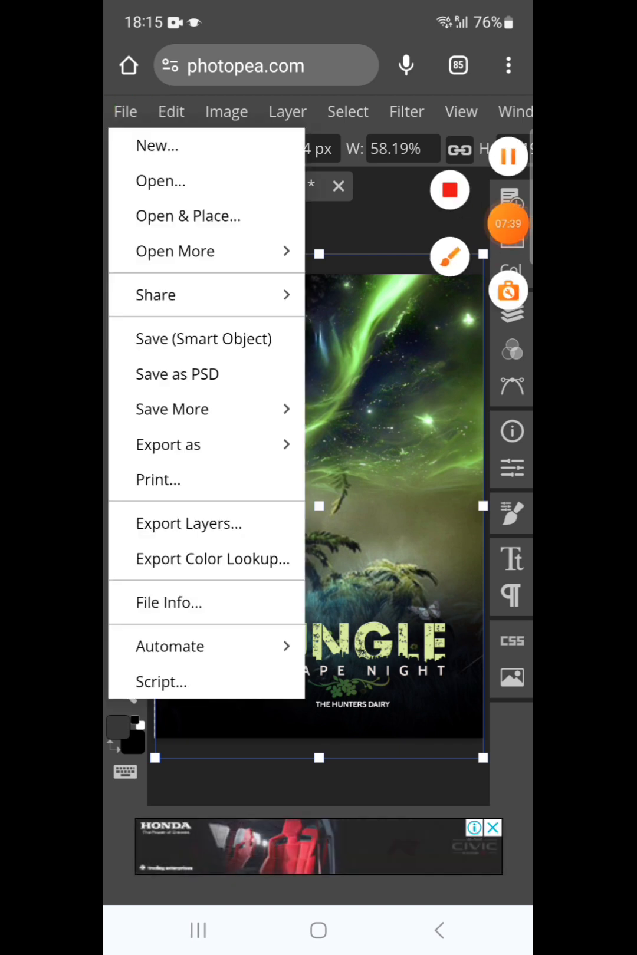
left_click(451, 255)
mouse_move(172, 314)
left_mouse_down()
mouse_move(268, 343)
mouse_move(299, 332)
left_mouse_up()
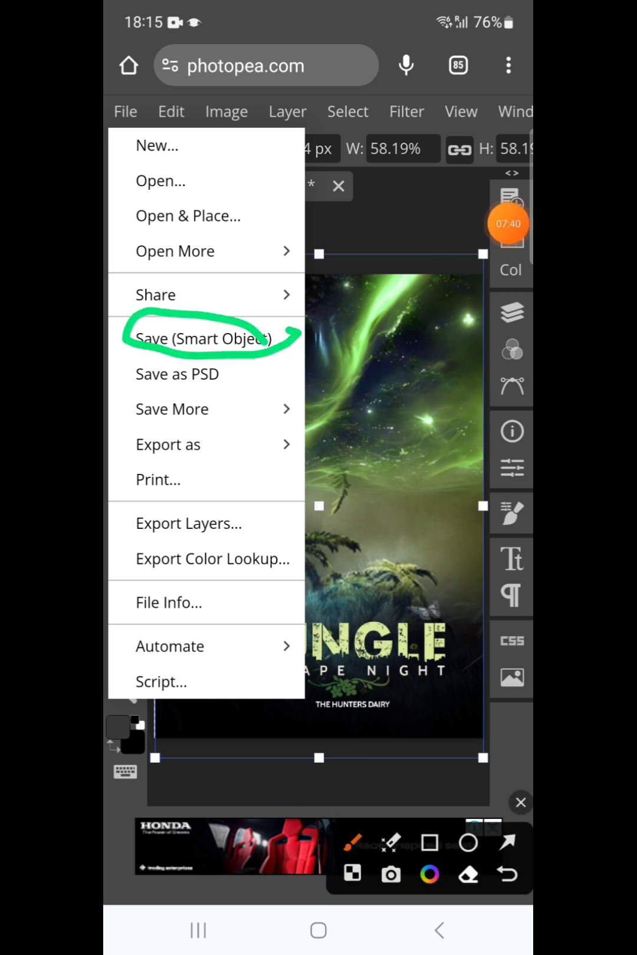
left_click(522, 803)
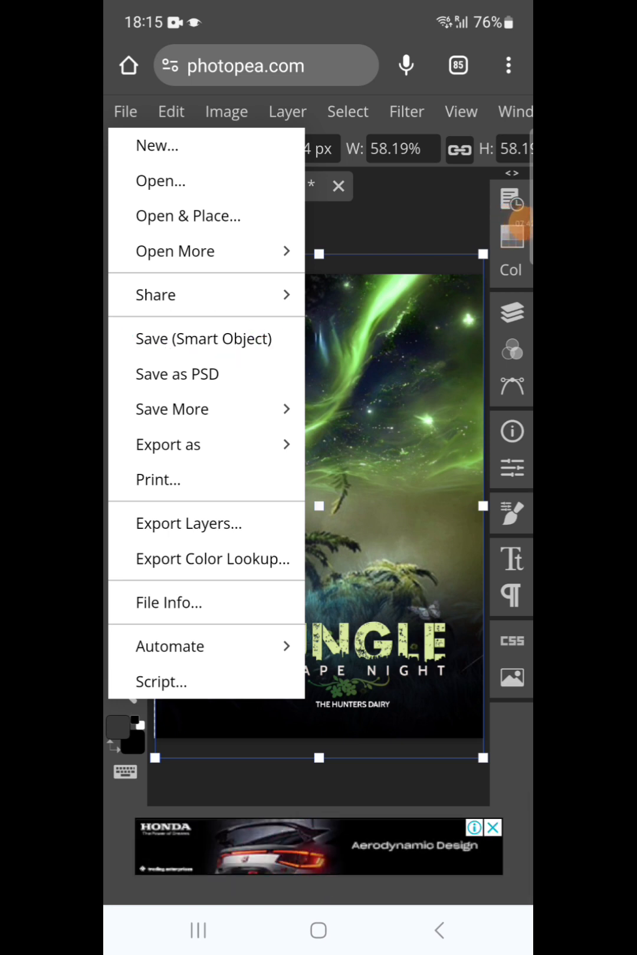
left_click(204, 338)
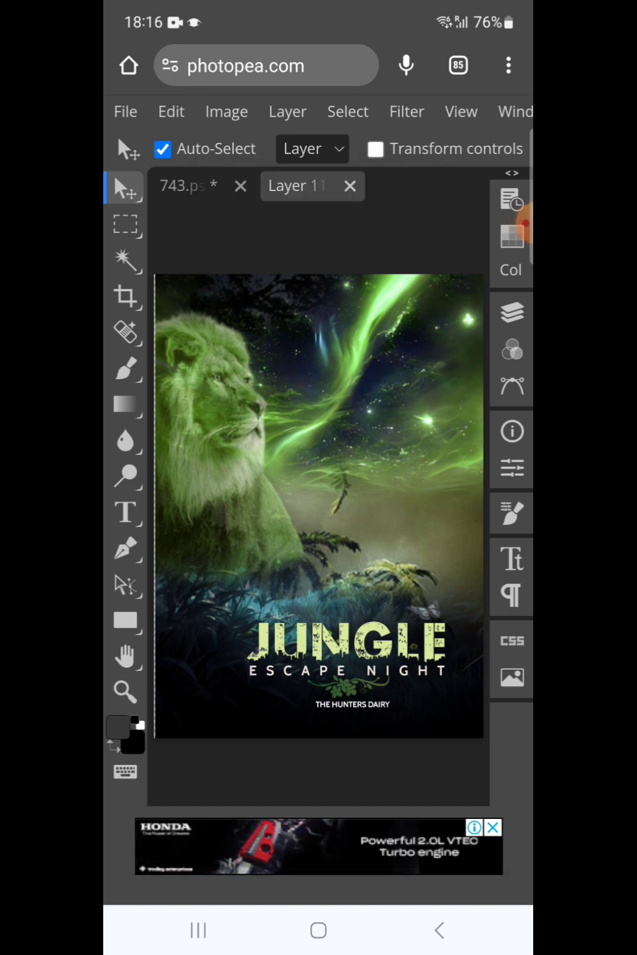
Step: Switch to the 743.psd tab to view the lion poster on the tilted flyer
left_click(508, 225)
left_click(448, 254)
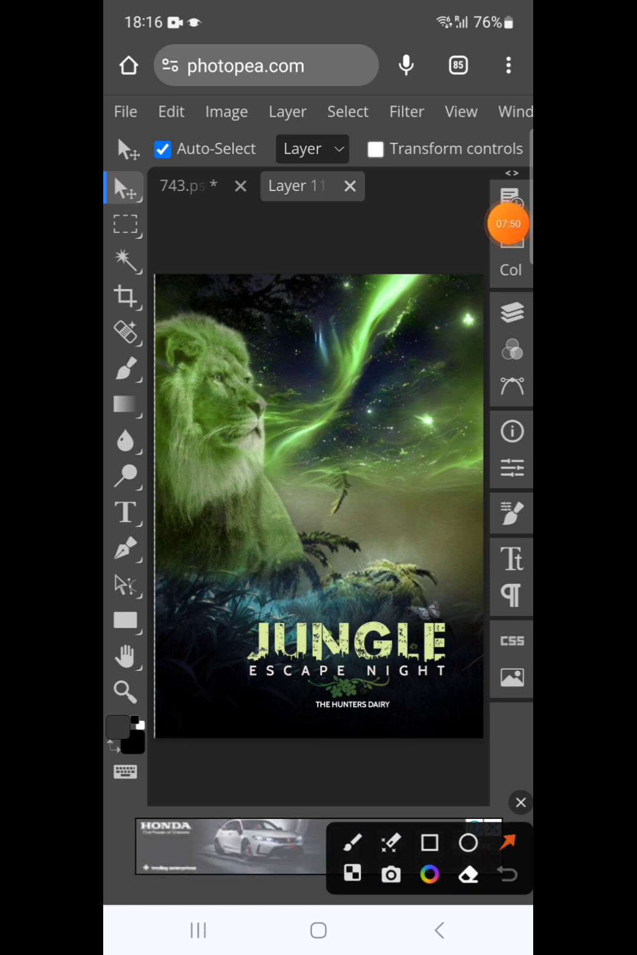
left_click_drag(168, 320, 175, 183)
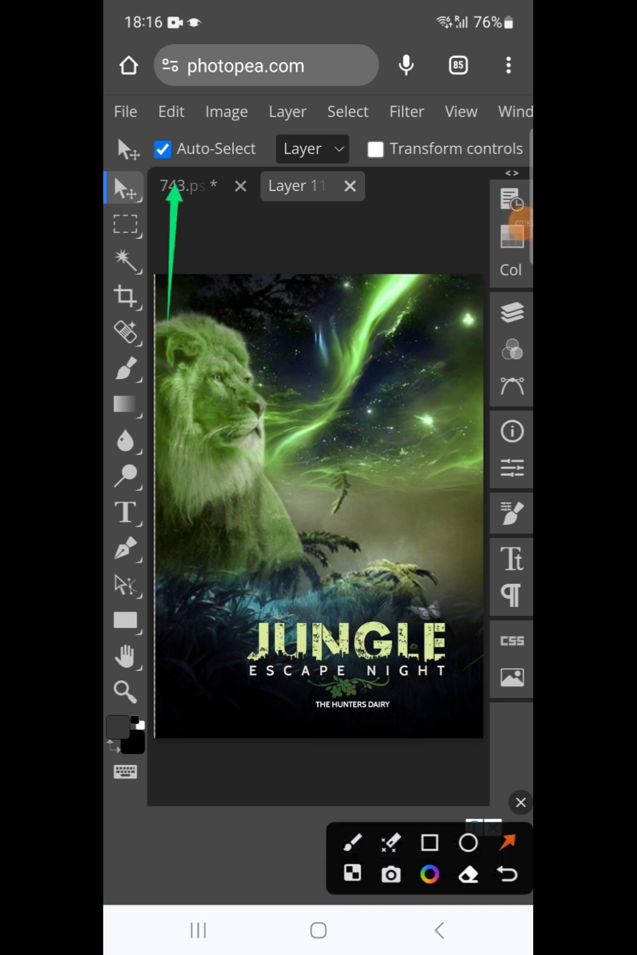
left_click(522, 803)
left_click(187, 186)
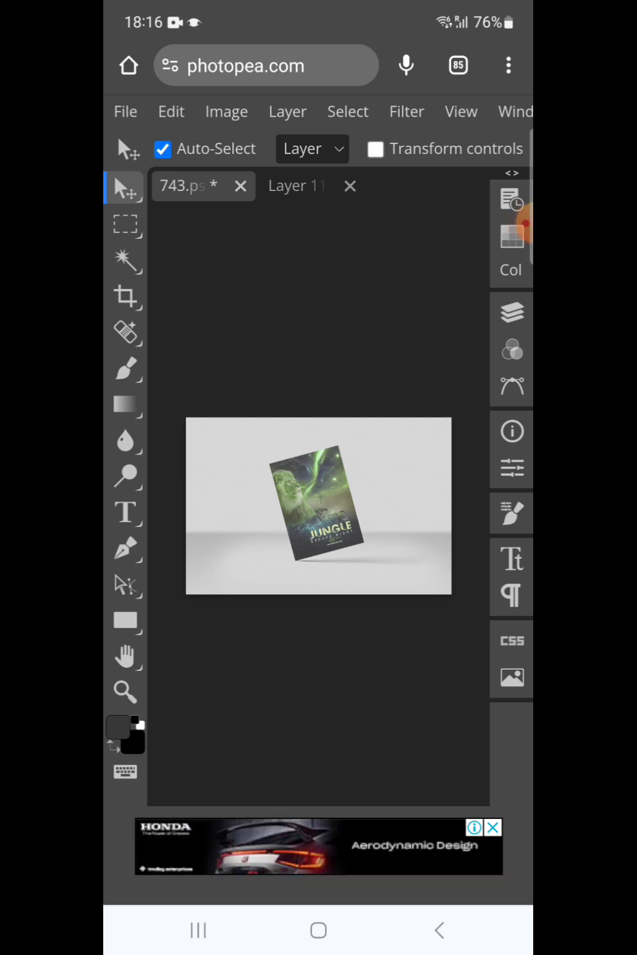
left_click(522, 224)
left_click(451, 254)
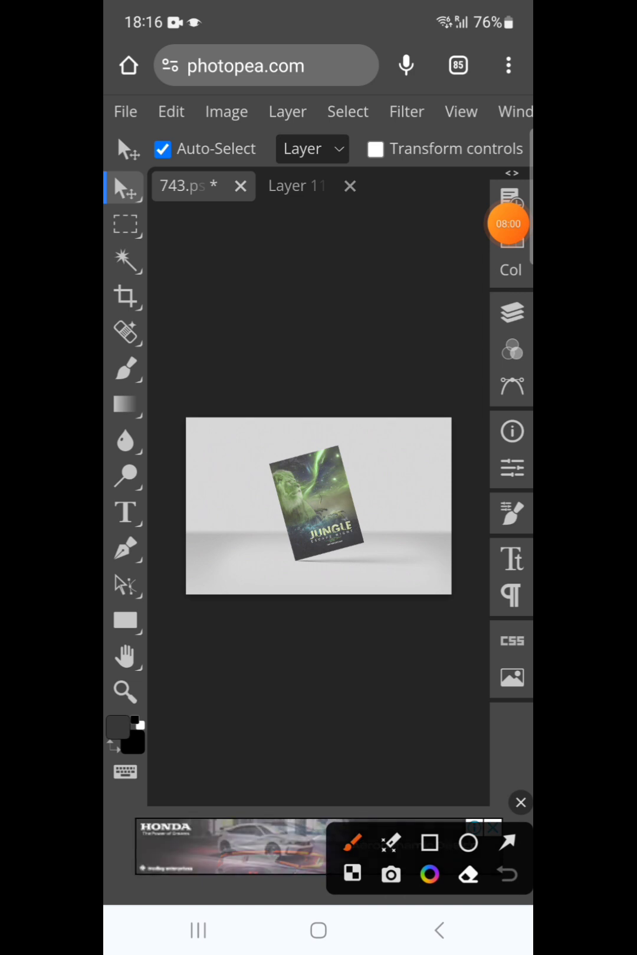
left_click_drag(166, 313, 128, 118)
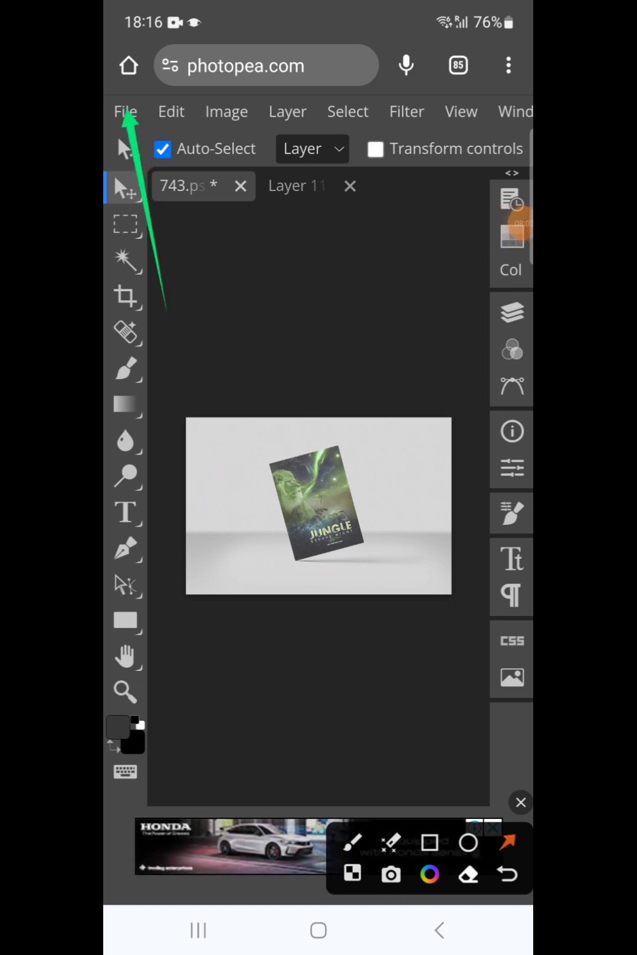
Step: Open PNG export settings for the 743 mockup via File > Export as (4000×2666 px, 100% quality)
left_click(521, 802)
left_click(125, 111)
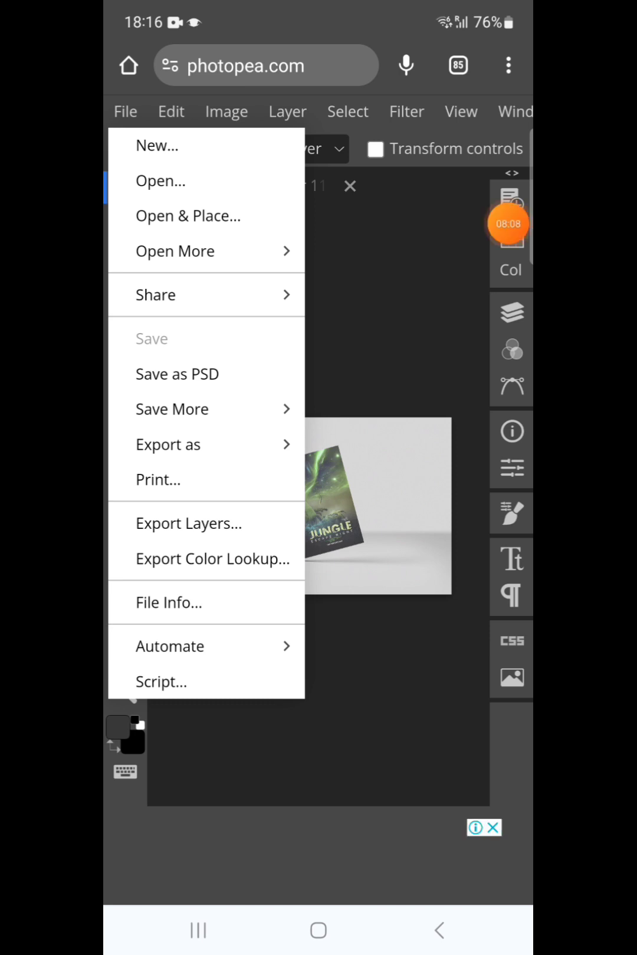
left_click(508, 224)
left_click(450, 254)
left_click(508, 841)
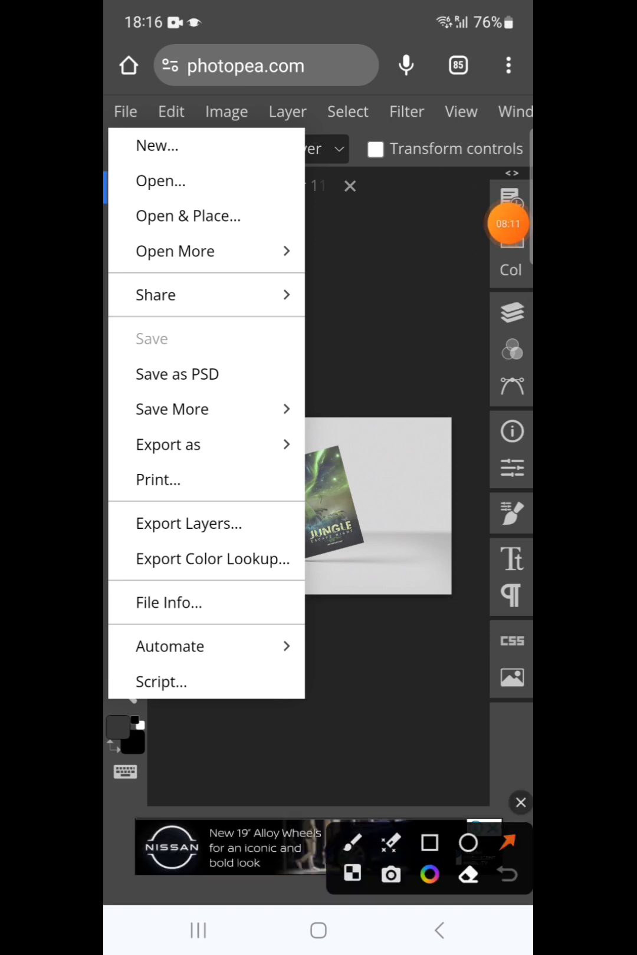
left_click_drag(129, 527, 196, 445)
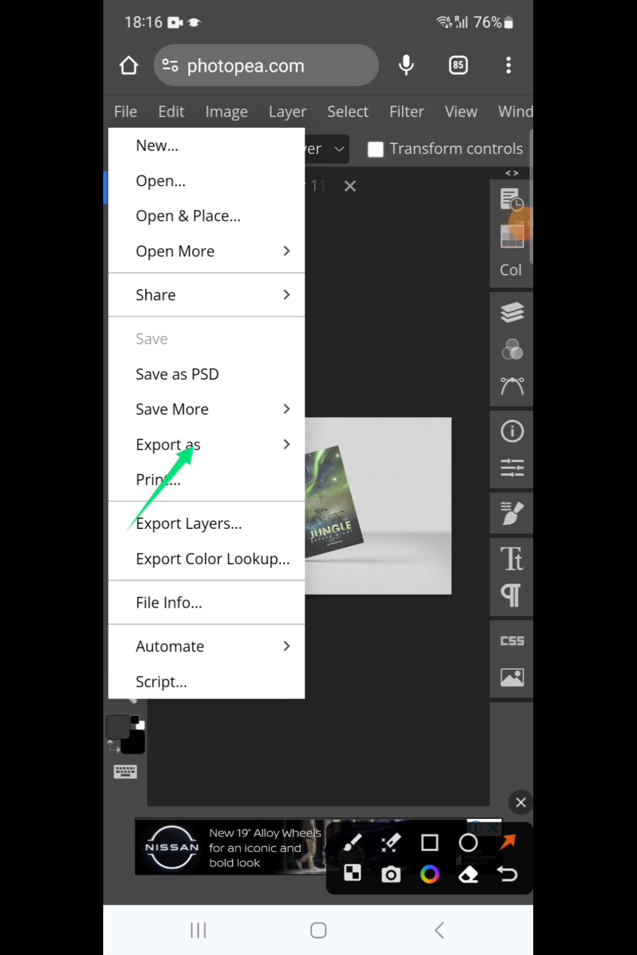
left_click(522, 803)
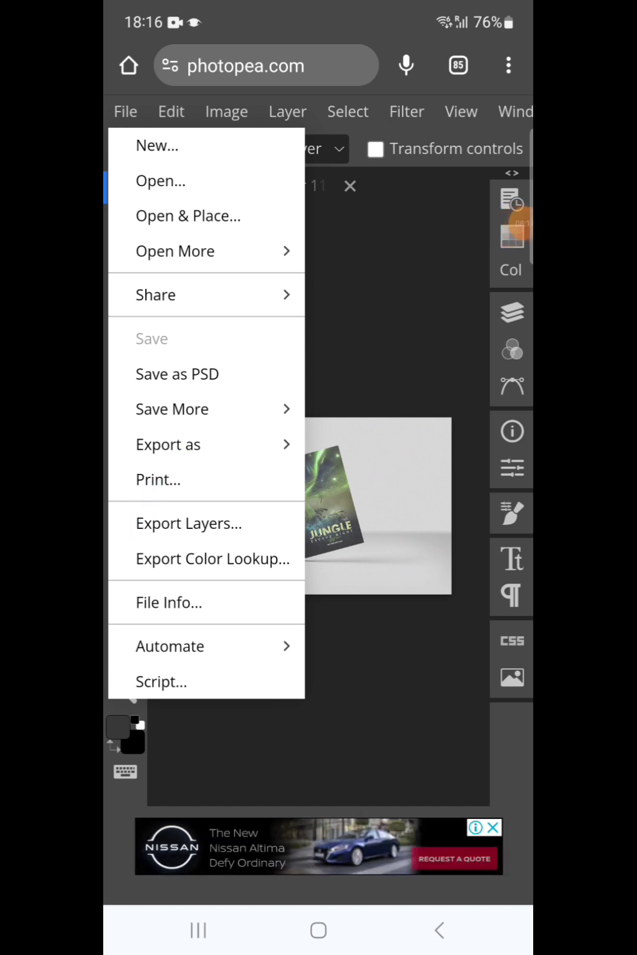
left_click(168, 444)
left_click(346, 445)
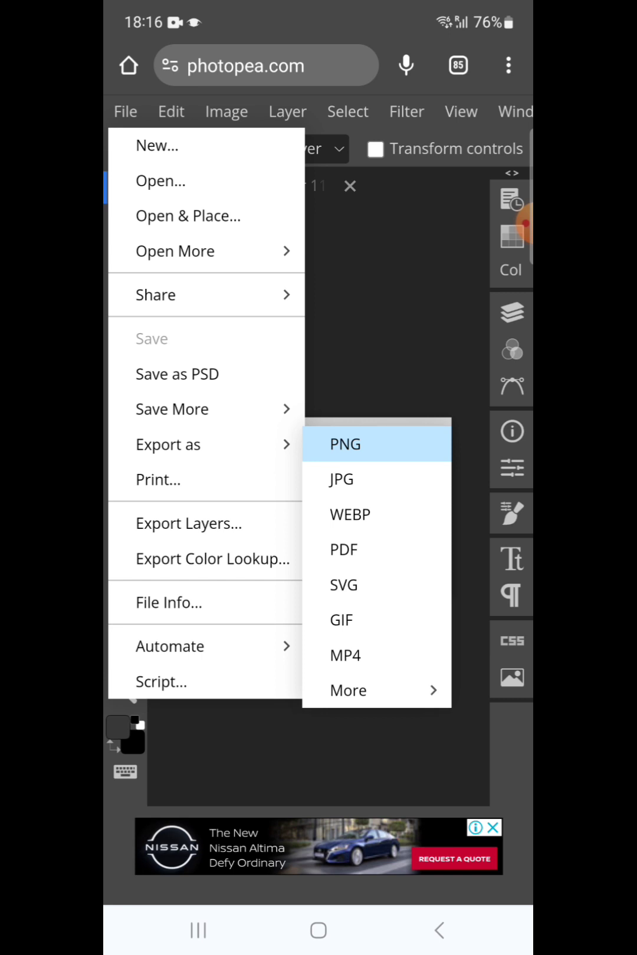
left_click(346, 444)
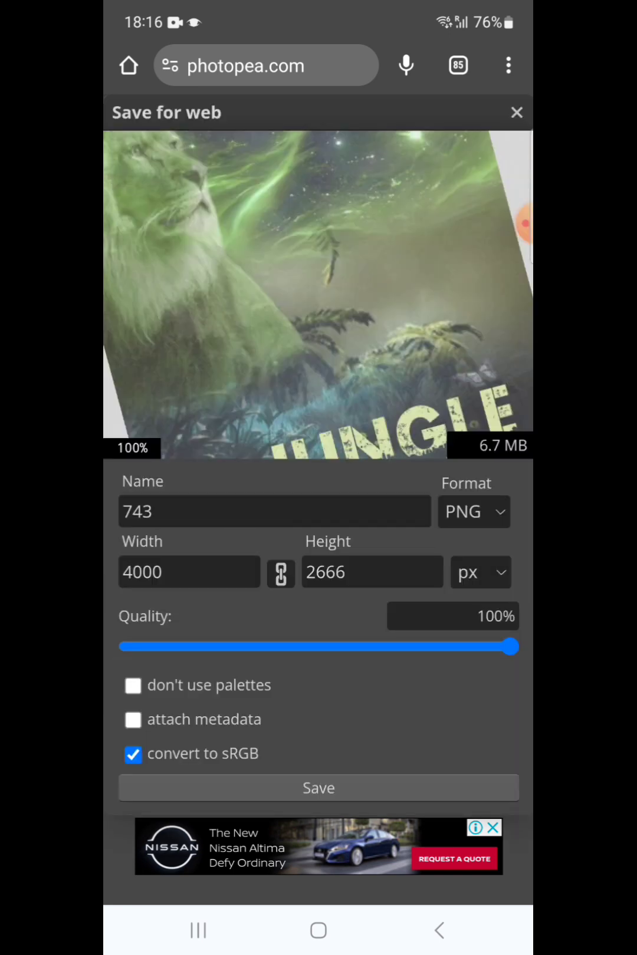
Step: Save the 743 mockup from Save for web as a 4000×2666 PNG
left_click(507, 224)
left_click(450, 254)
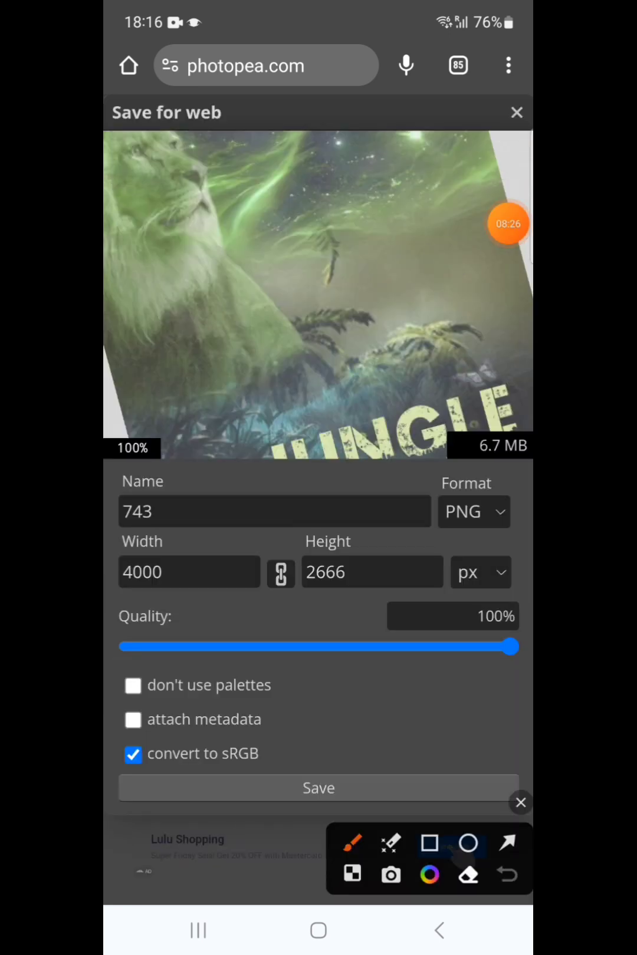
left_click_drag(342, 767, 307, 773)
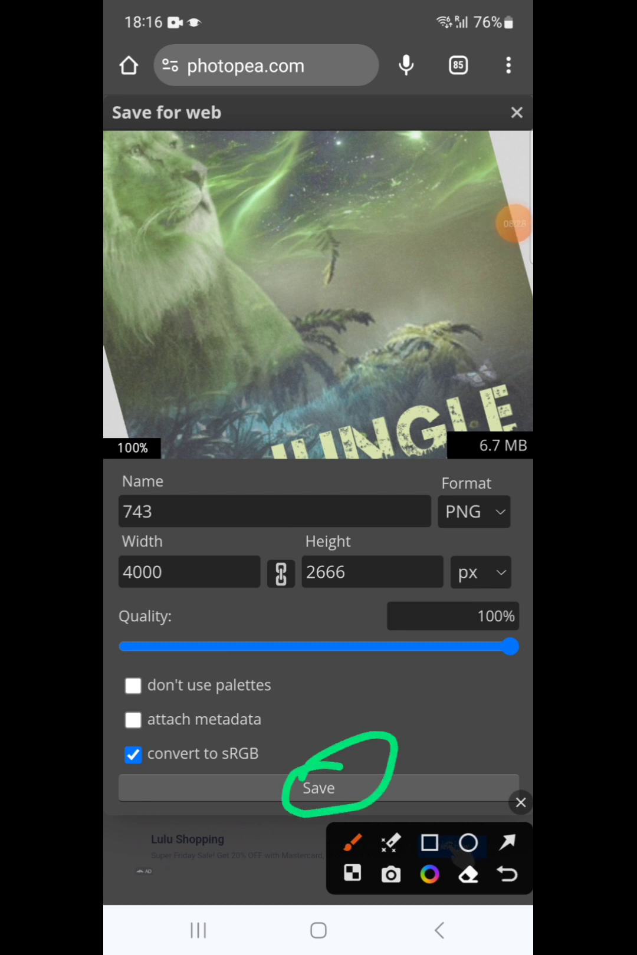
left_click(521, 802)
left_click(319, 789)
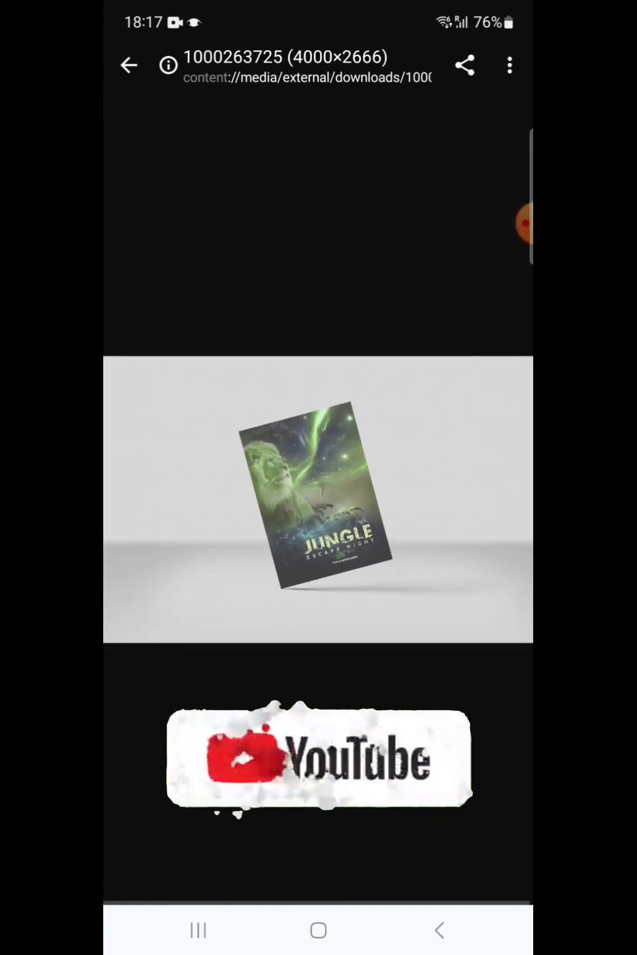
Step: Open the downloaded mockup PNG from the download notification in the gallery viewer
left_click(524, 225)
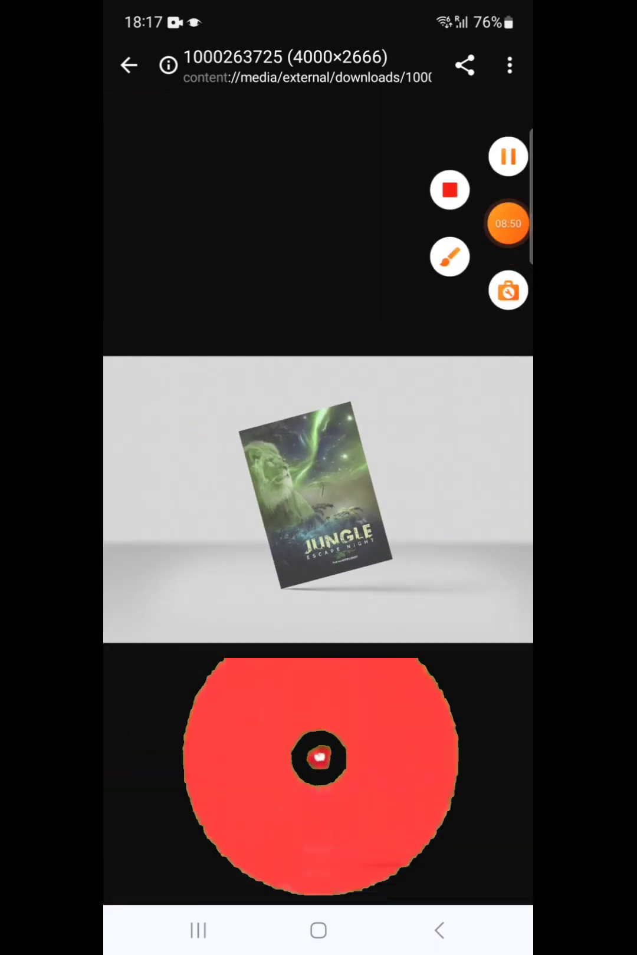